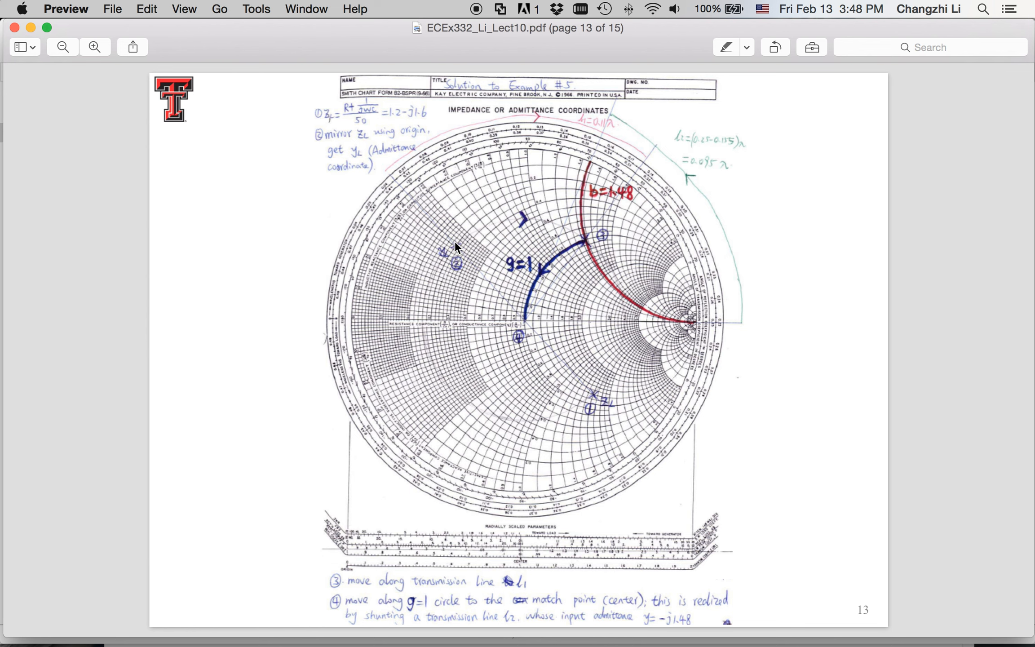
Review the Example #5 single-stub tuner circuit and its Smith chart solution on pages 12 and 13 of the lecture PDF
key("Left")
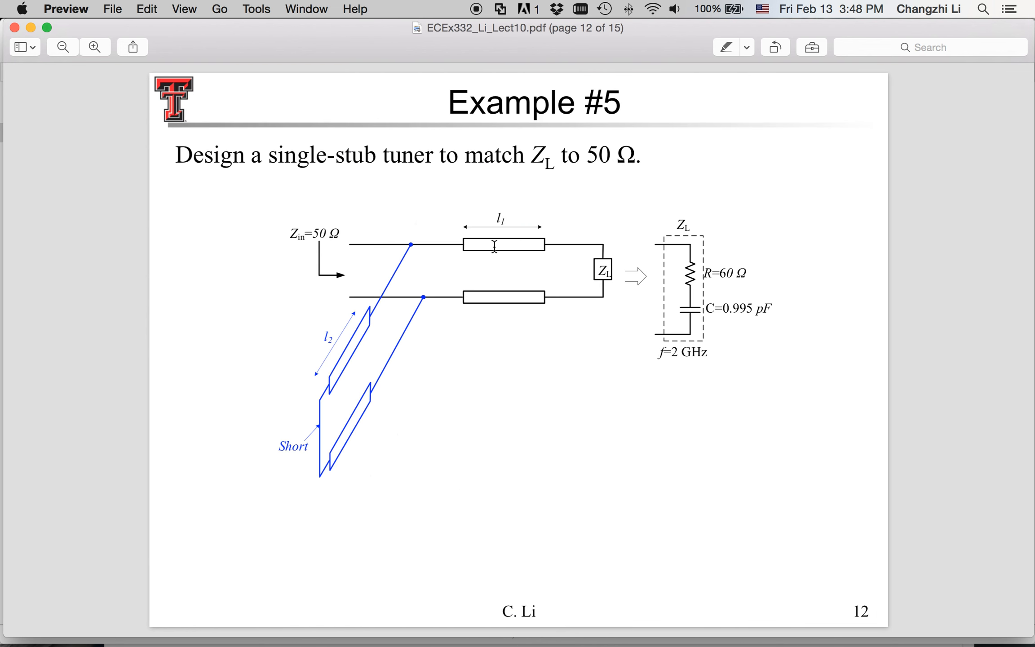
key("Right")
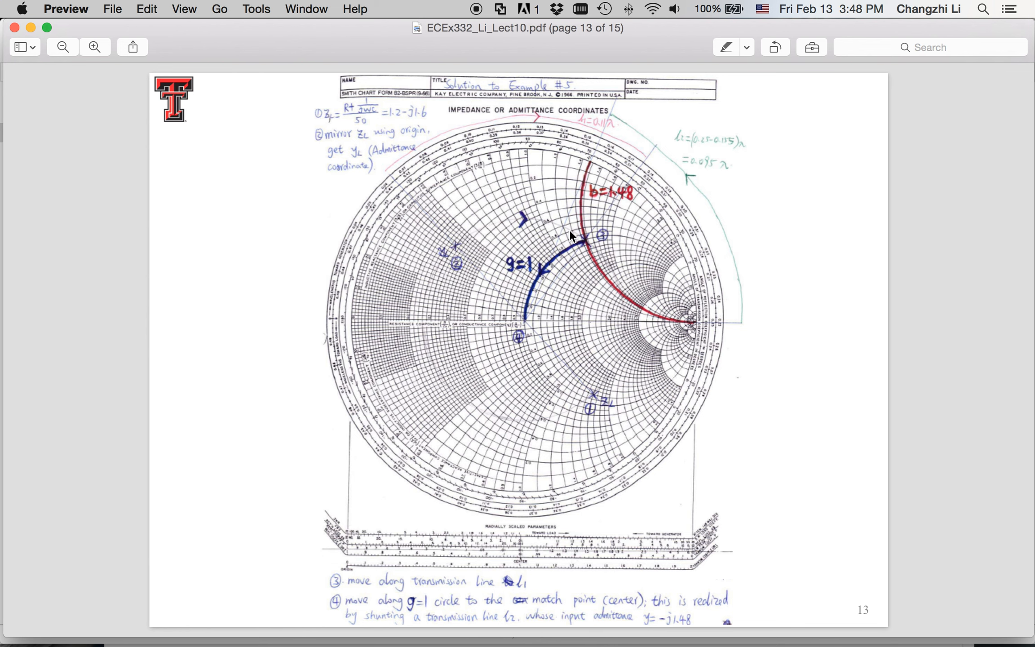
scroll(569, 230, "up", 3)
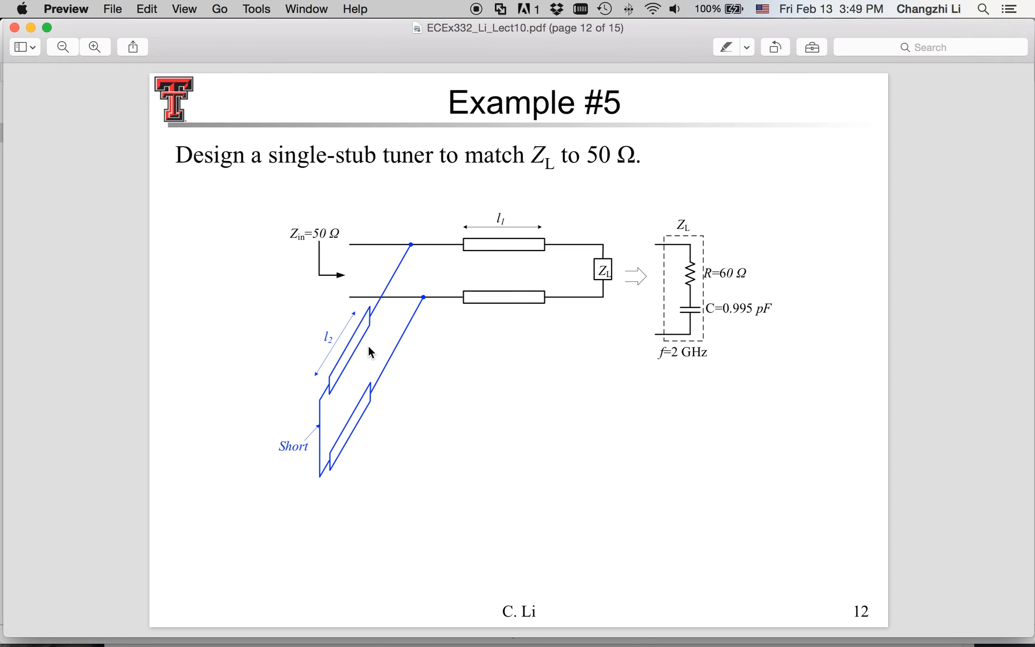
scroll(368, 348, "down", 3)
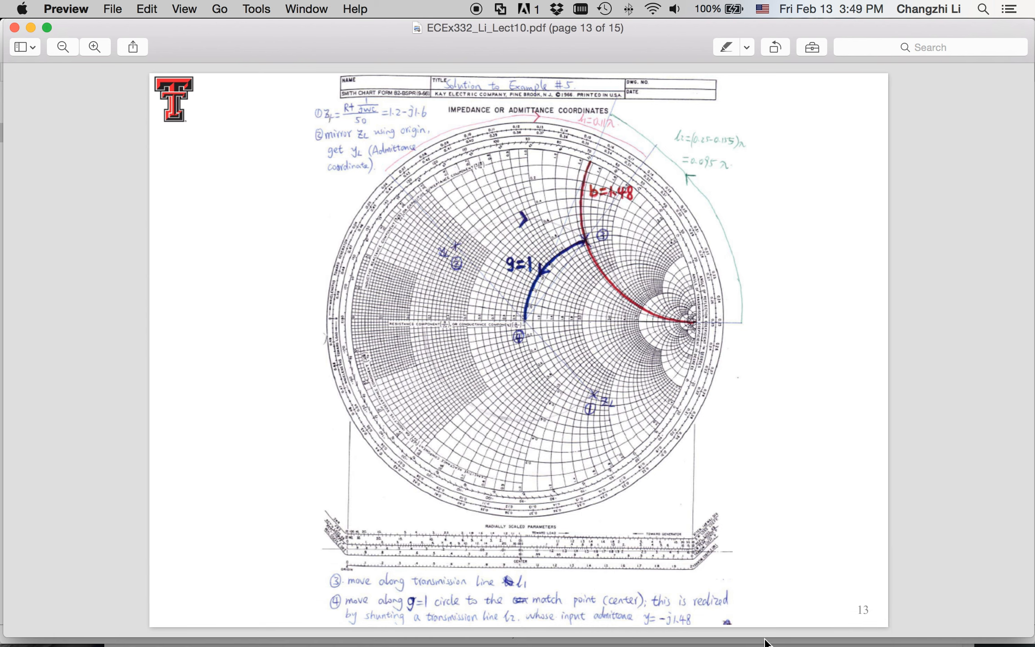
Switch to the Windows 7 virtual machine and dismiss the genuine-Windows notice together with its Software Licensing dialog
left_click(739, 643)
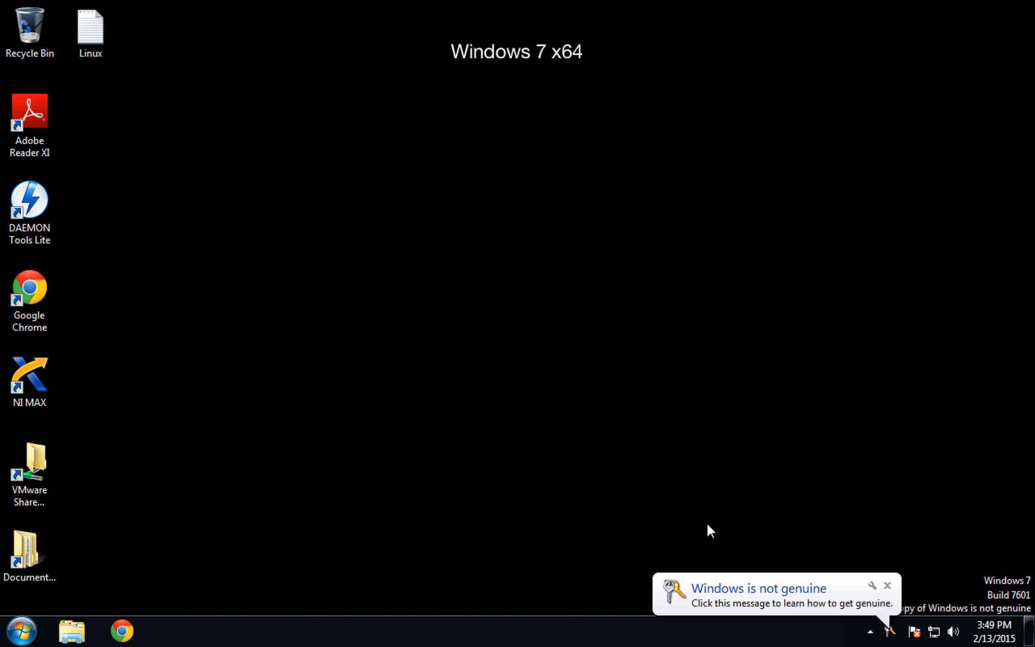
left_click(884, 583)
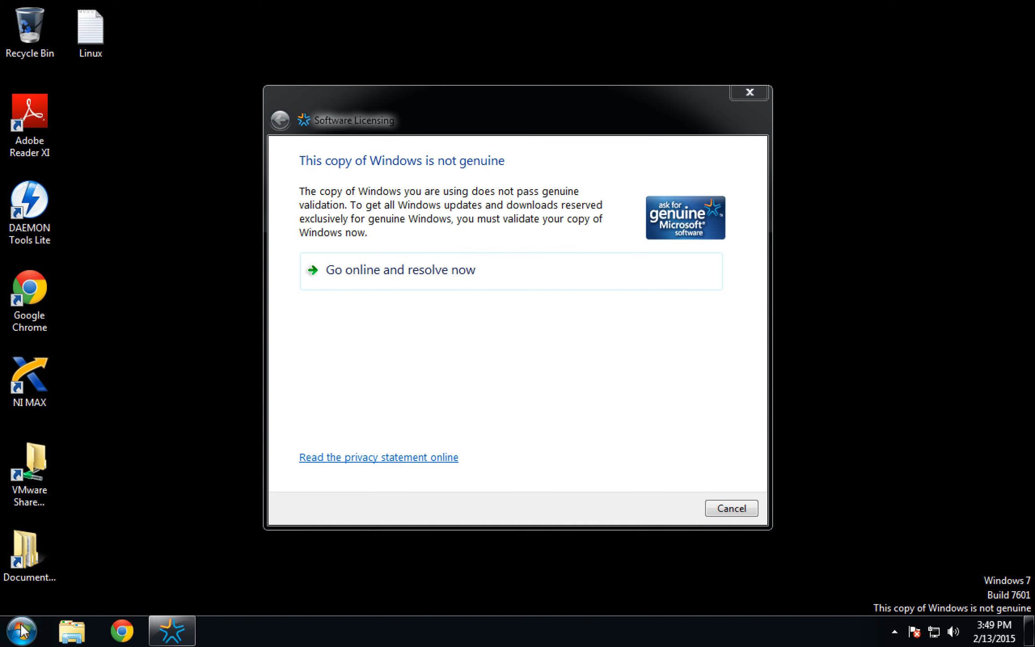
left_click(21, 631)
left_click(724, 508)
left_click(724, 508)
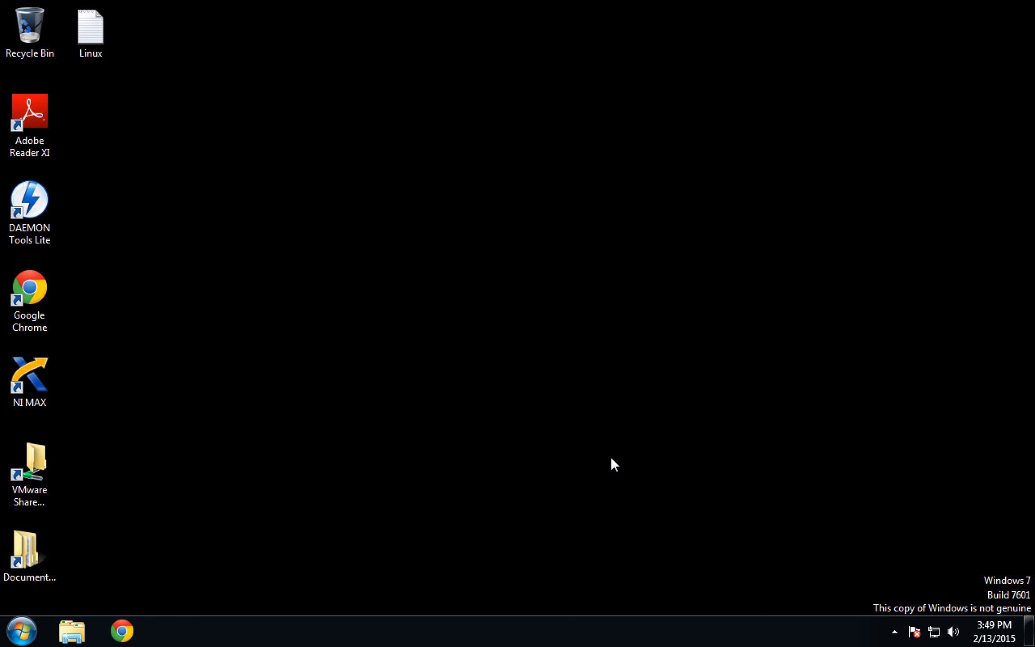
Launch AWR Design Environment 11 and acknowledge the educational-use license information
left_click(21, 631)
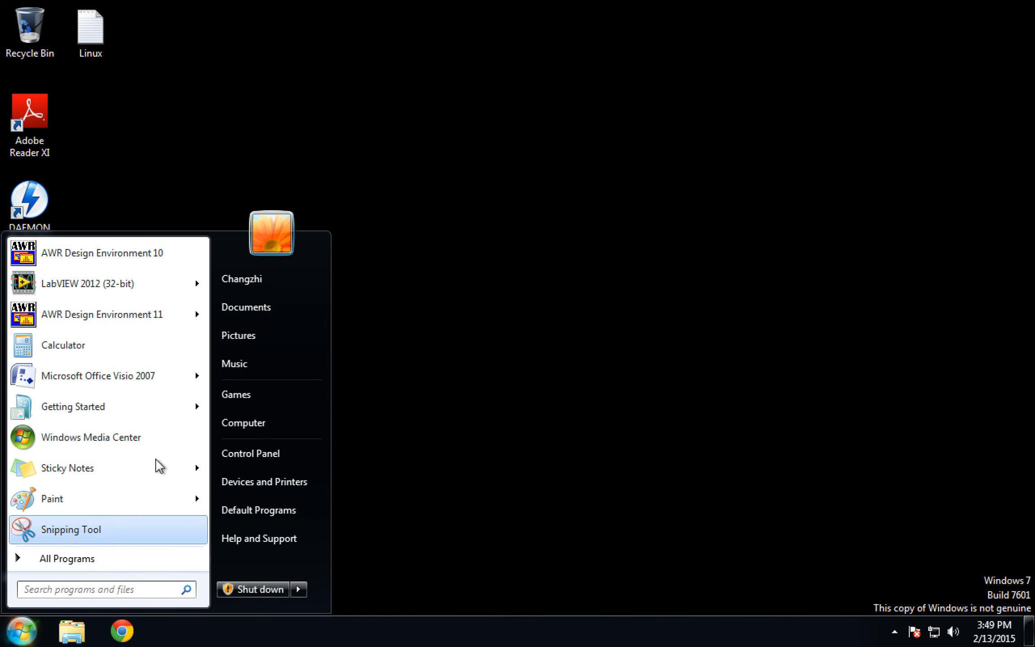
left_click(146, 321)
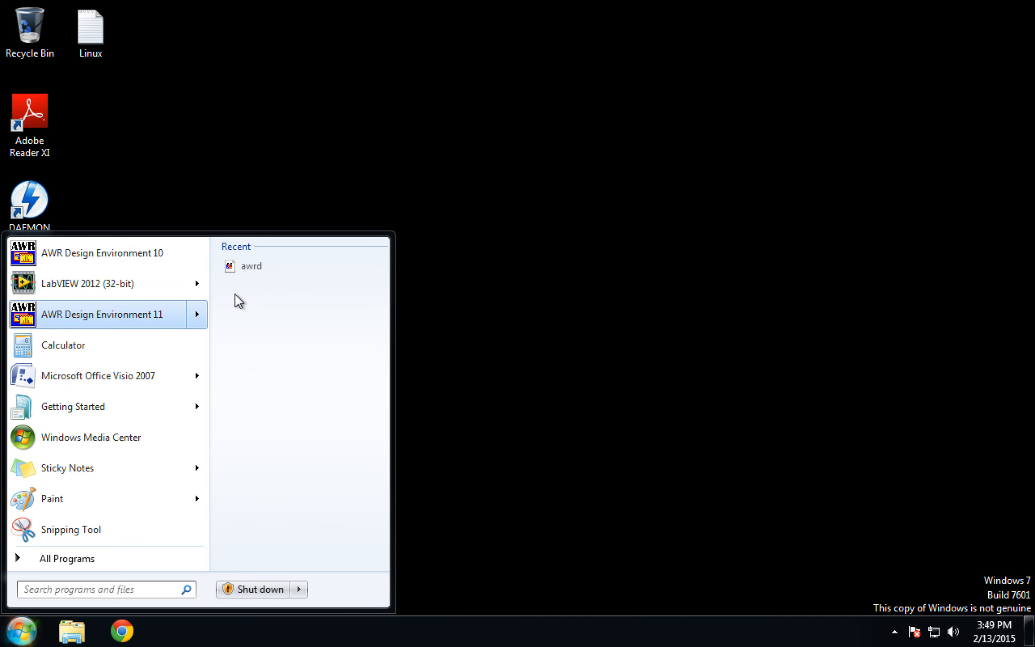
left_click(148, 311)
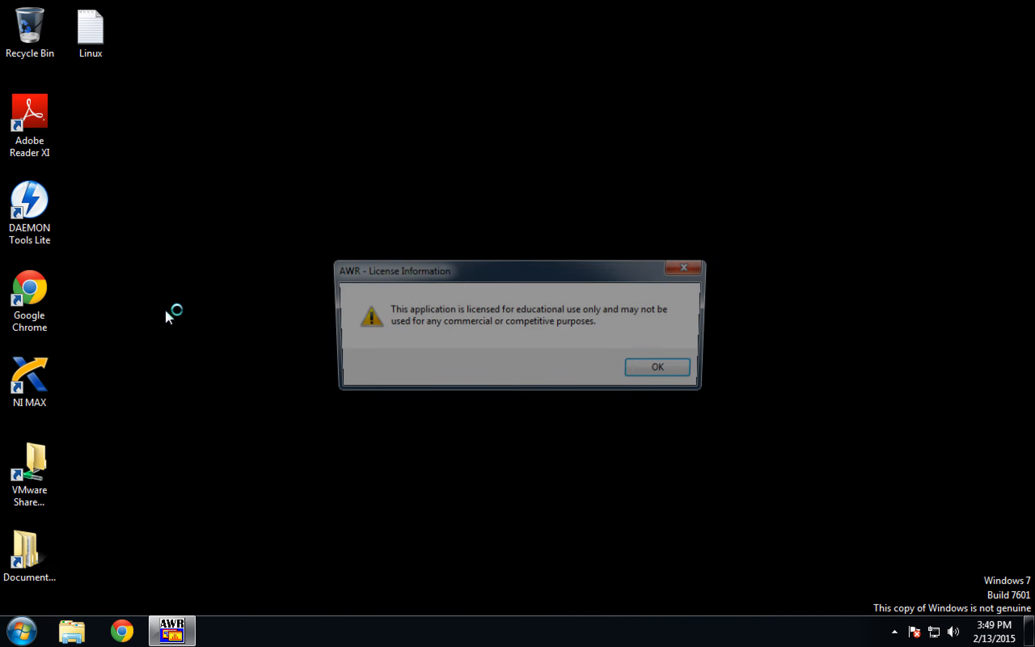
left_click(659, 370)
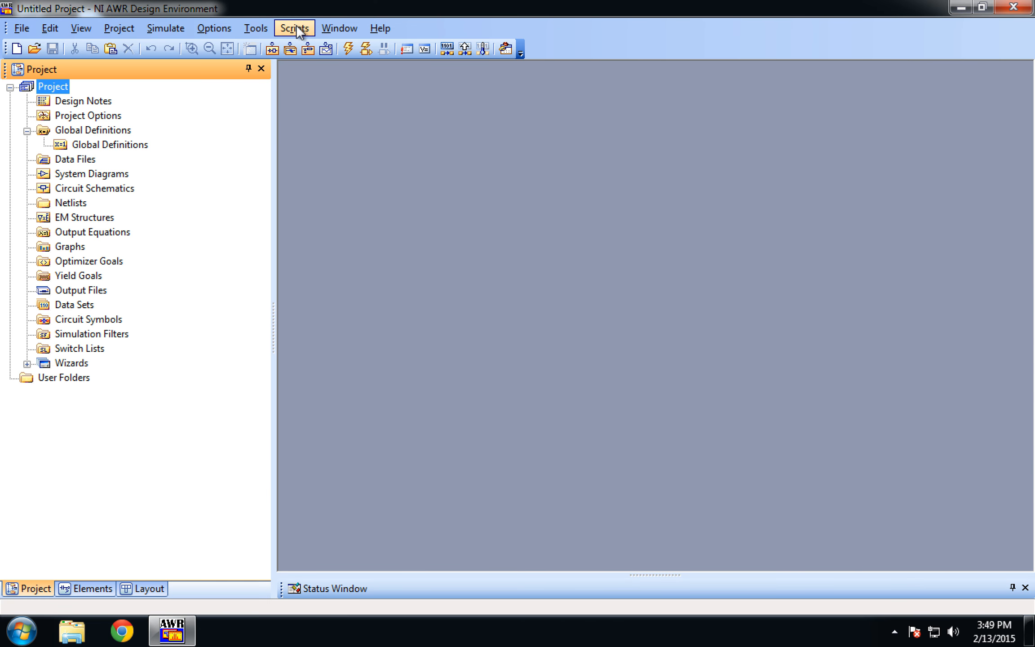
Create a new schematic named "Tline matching" in the project and maximize its window
left_click(120, 28)
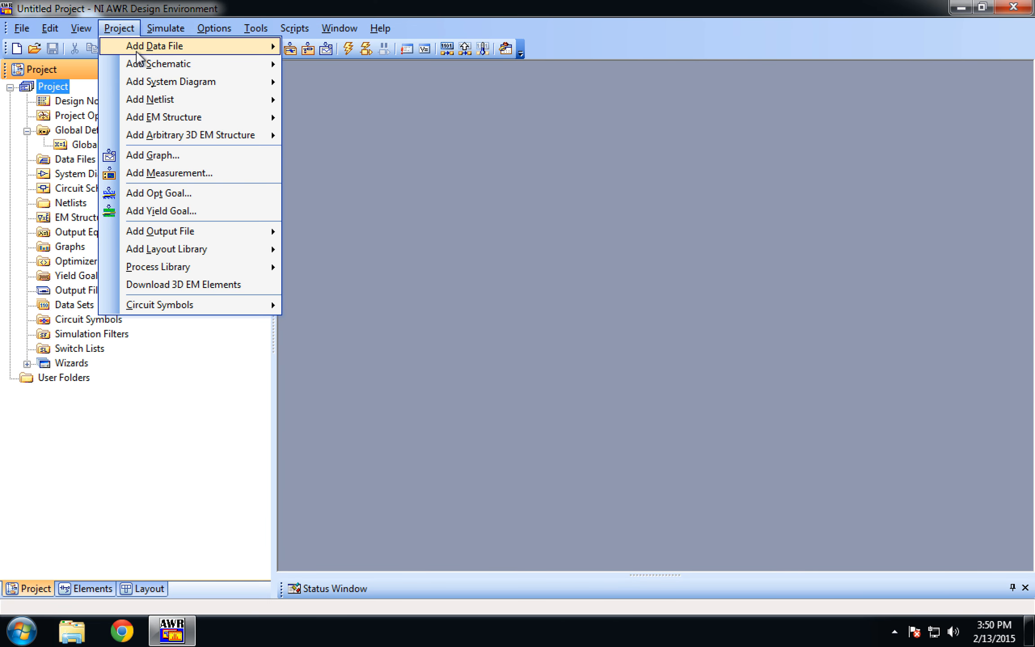
mouse_move(267, 65)
left_click(315, 66)
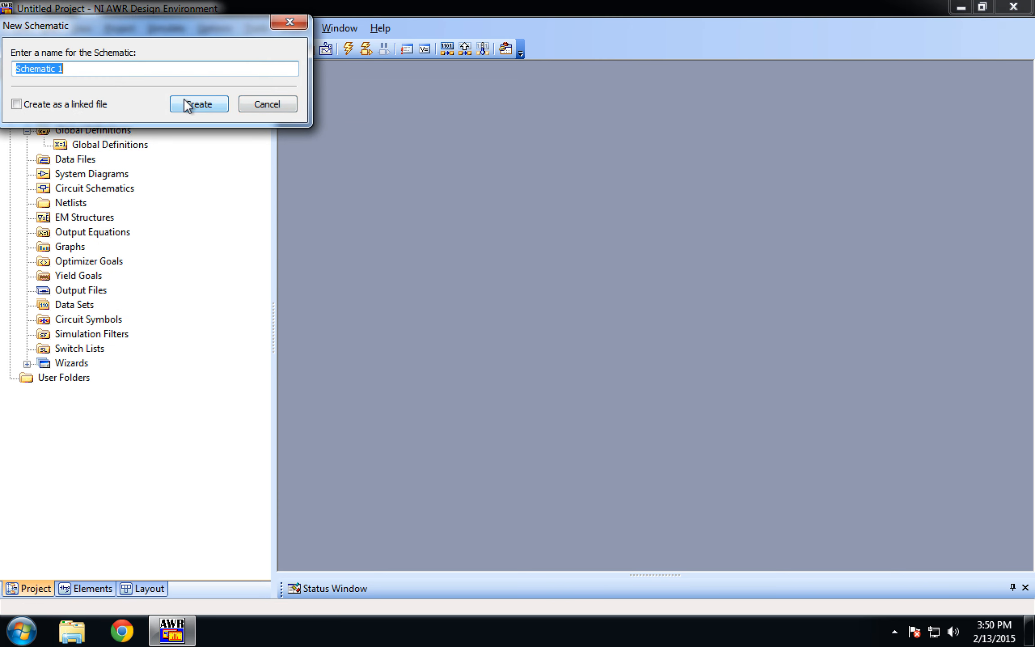
type("Tline matchin")
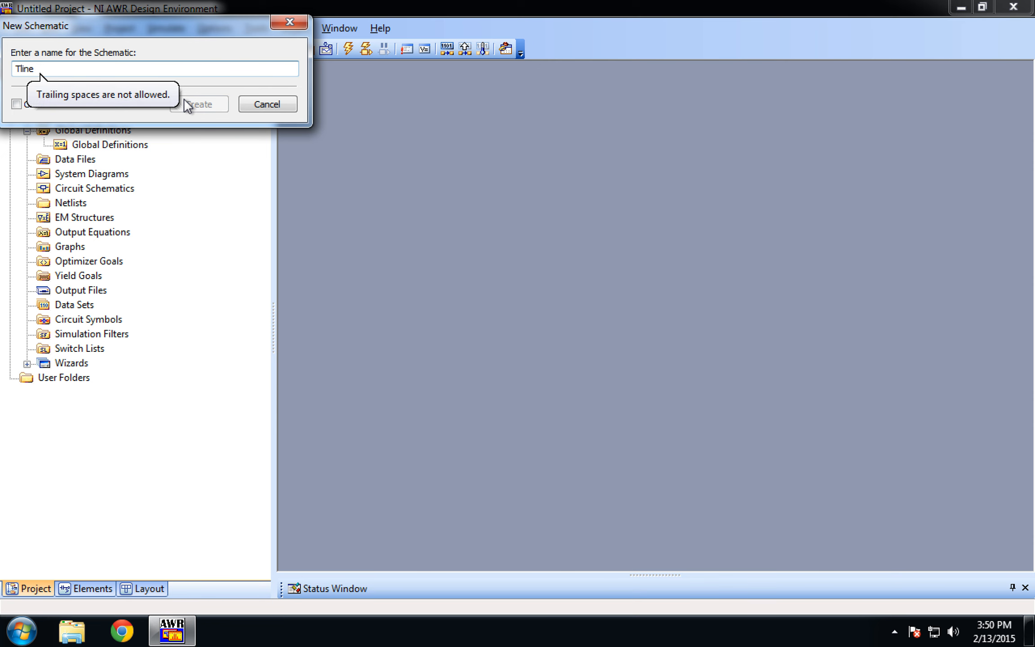
type("g")
left_click(184, 104)
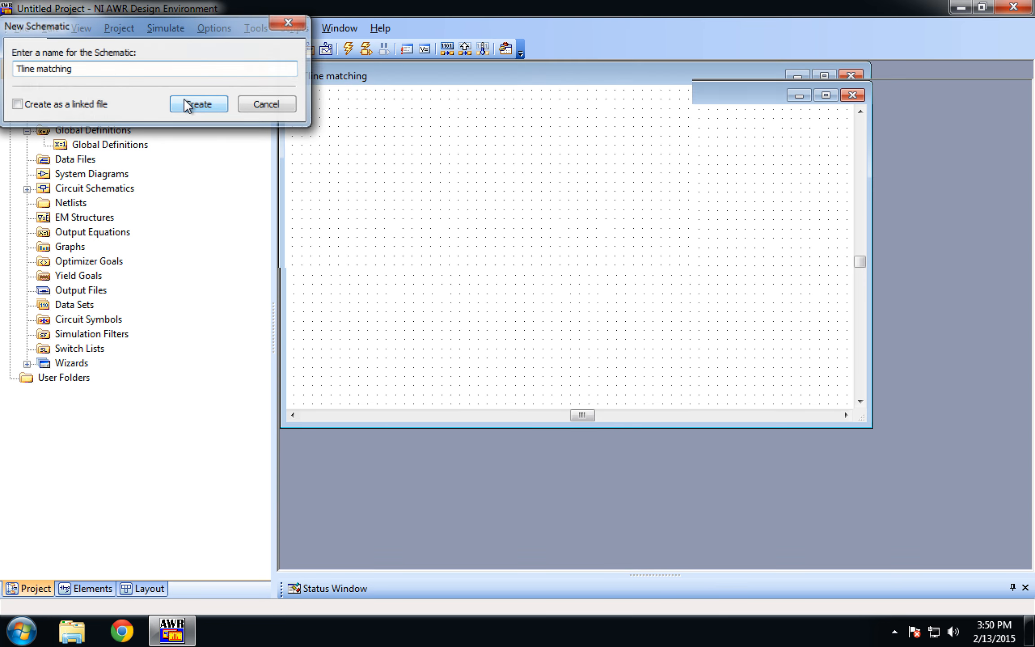
left_click(831, 91)
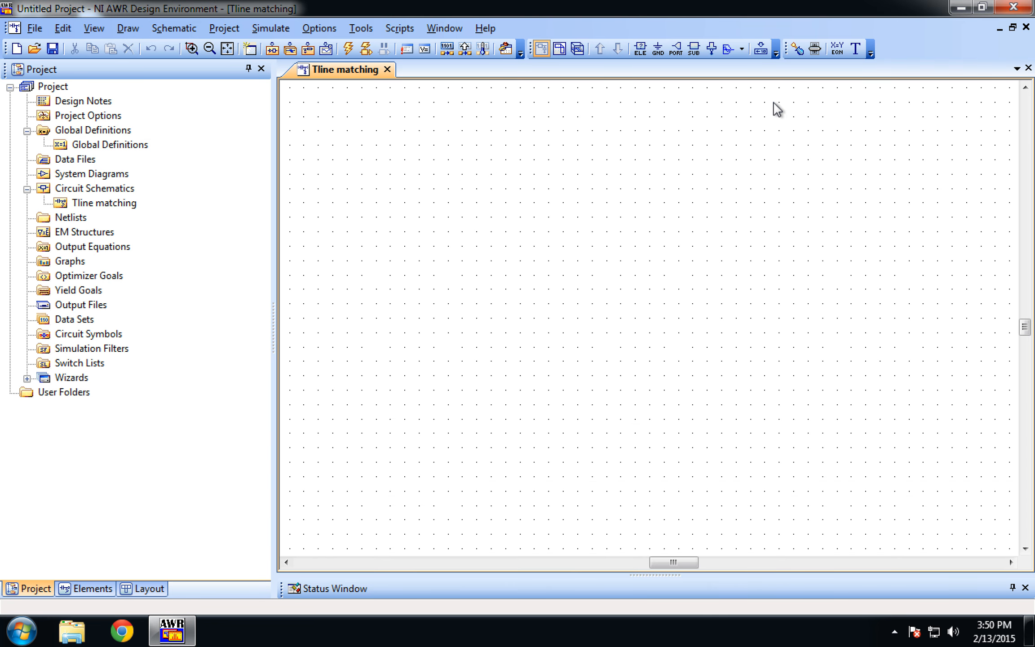
Consult the Example #5 circuit in the lecture PDF and place a vertical closed-form capacitor (CAP) in the Tline matching schematic
left_click(84, 587)
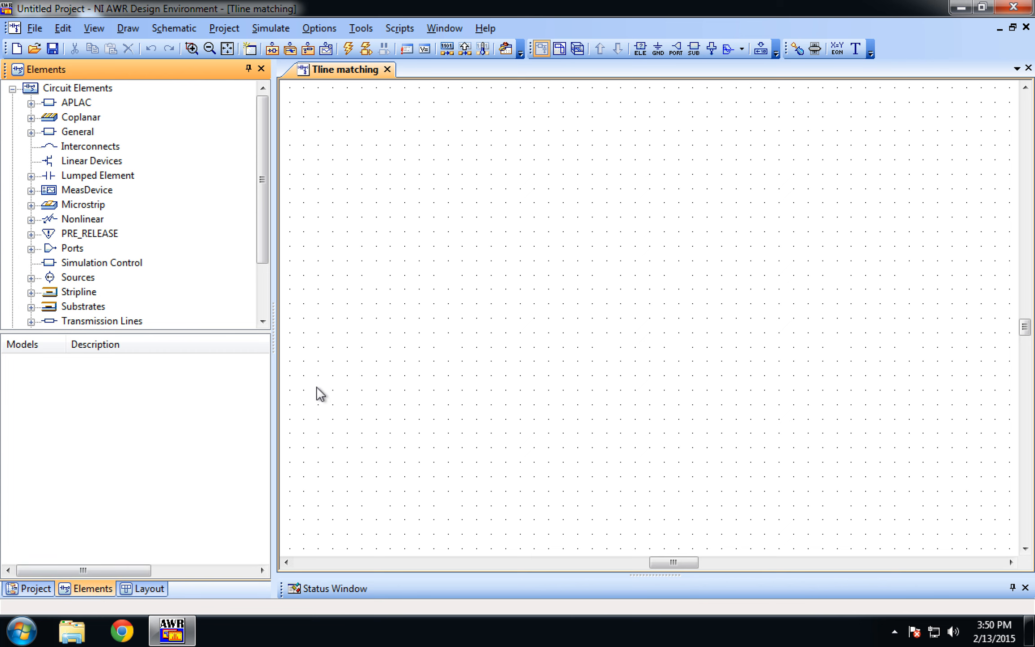
key("ctrl+Left")
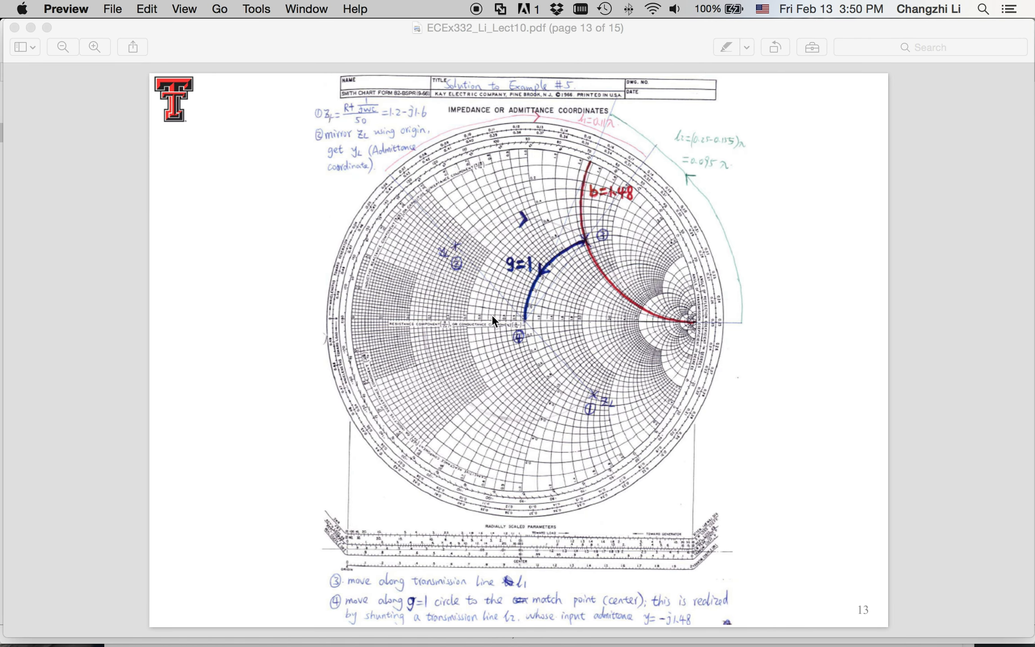
key("Left")
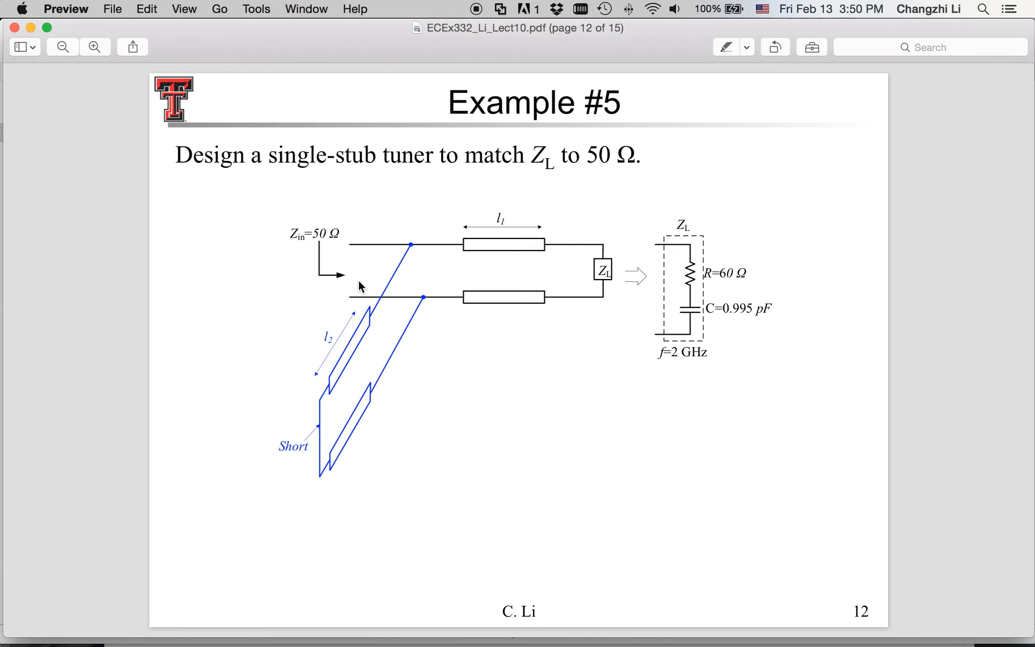
key("ctrl+Right")
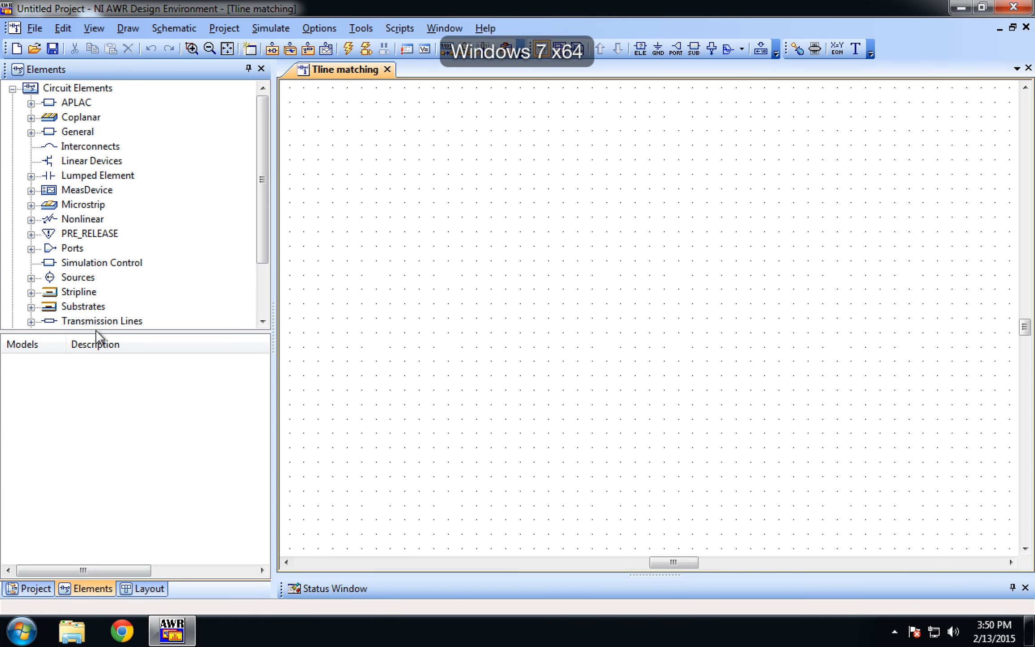
left_click_drag(94, 332, 88, 456)
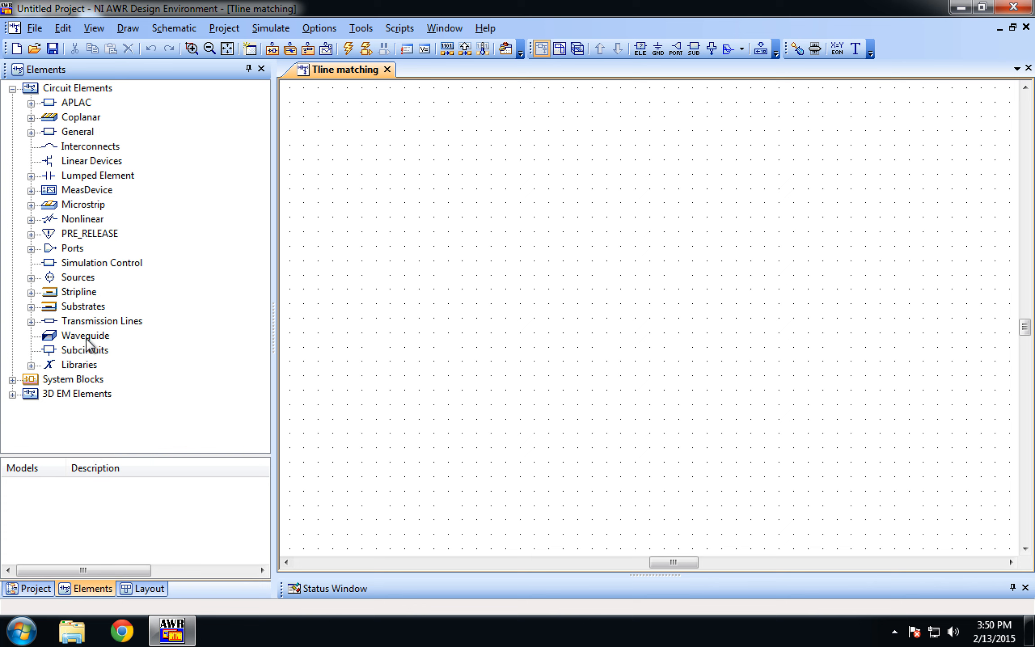
left_click(30, 176)
left_click(100, 190)
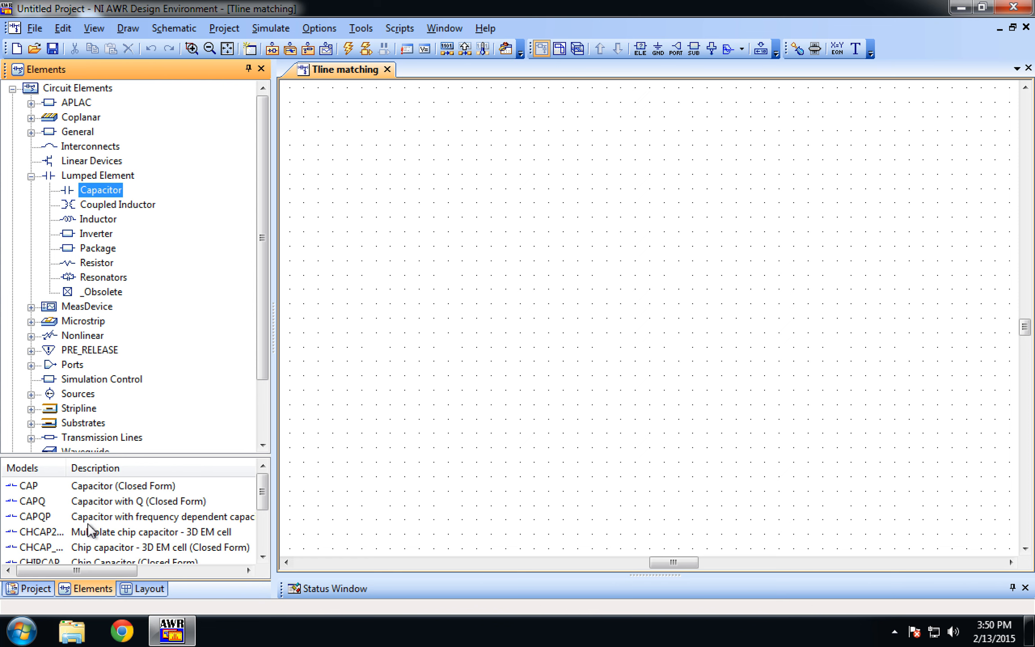
left_click_drag(29, 494, 649, 437)
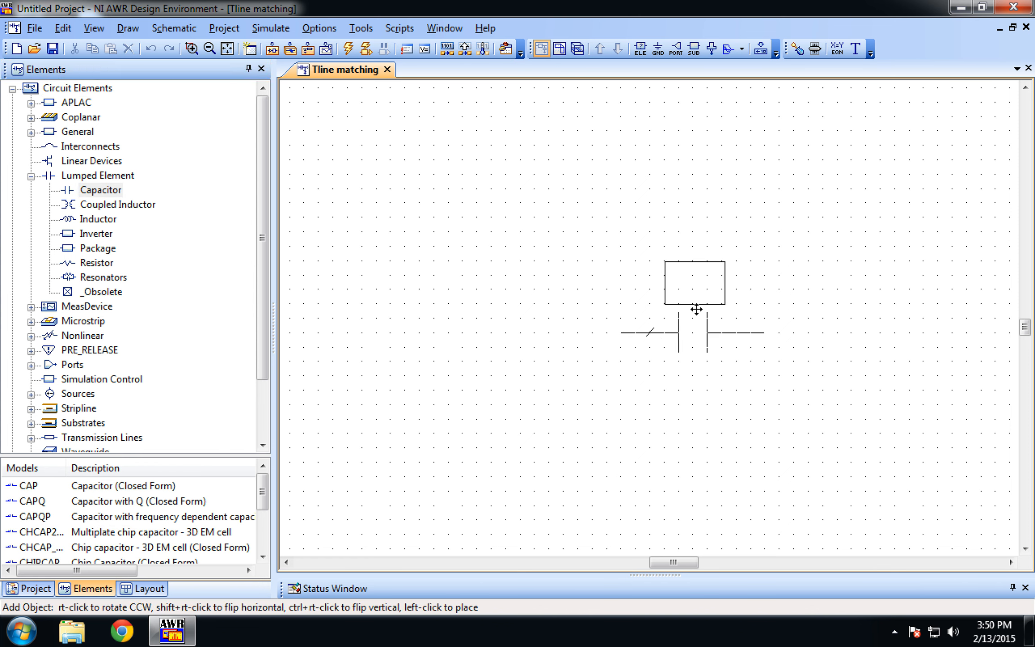
right_click(647, 312)
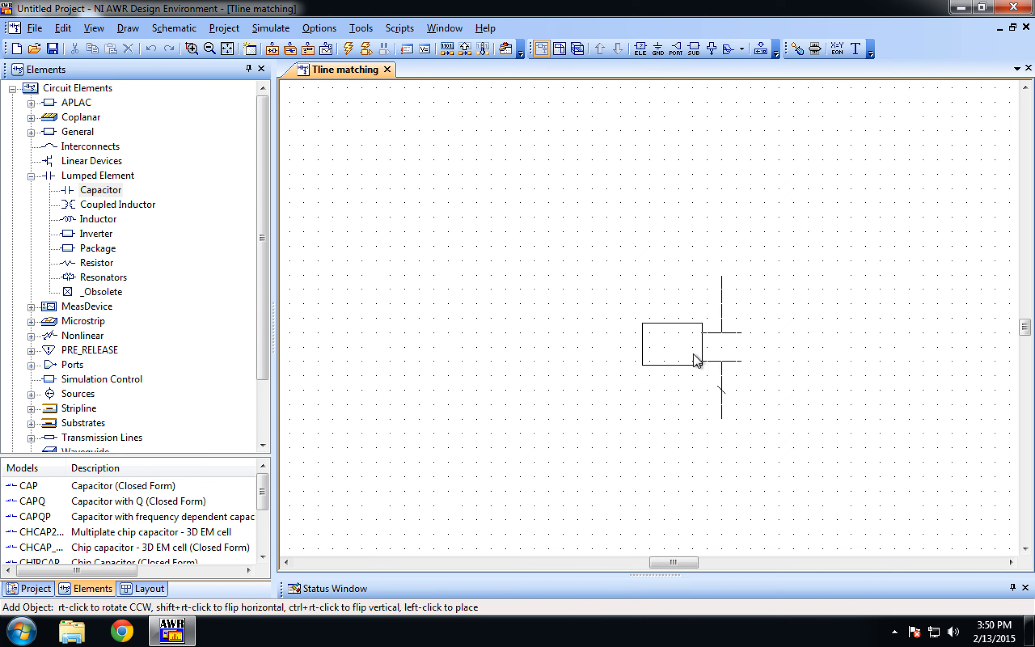
left_click(693, 358)
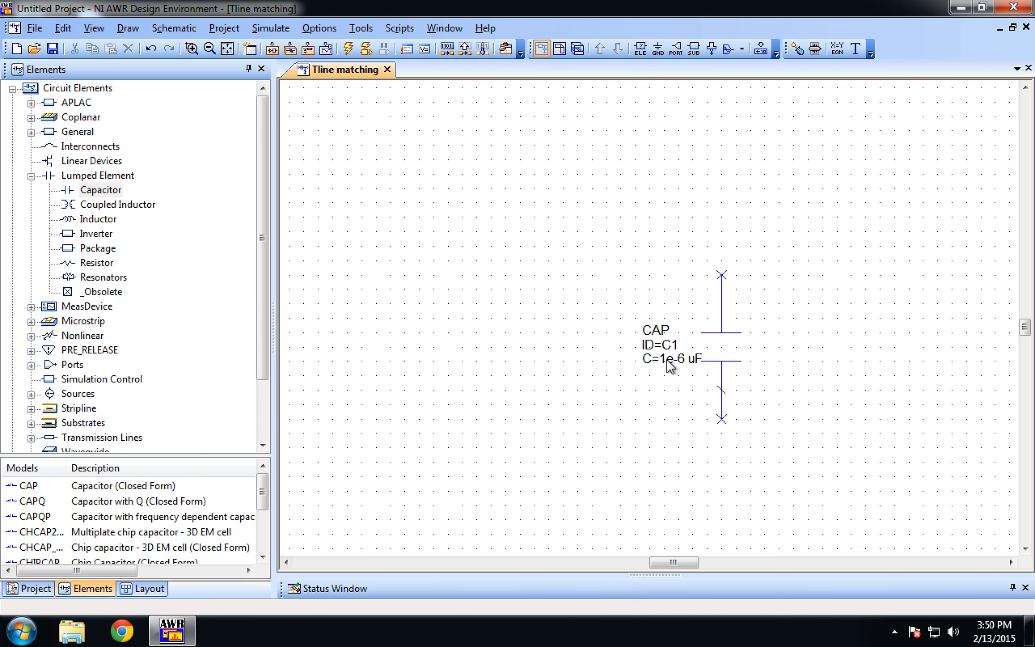
Set the capacitor's value to 0.995e-6 uF per the Example #5 load and shift its parameter text away from the symbol
key("ctrl+Left")
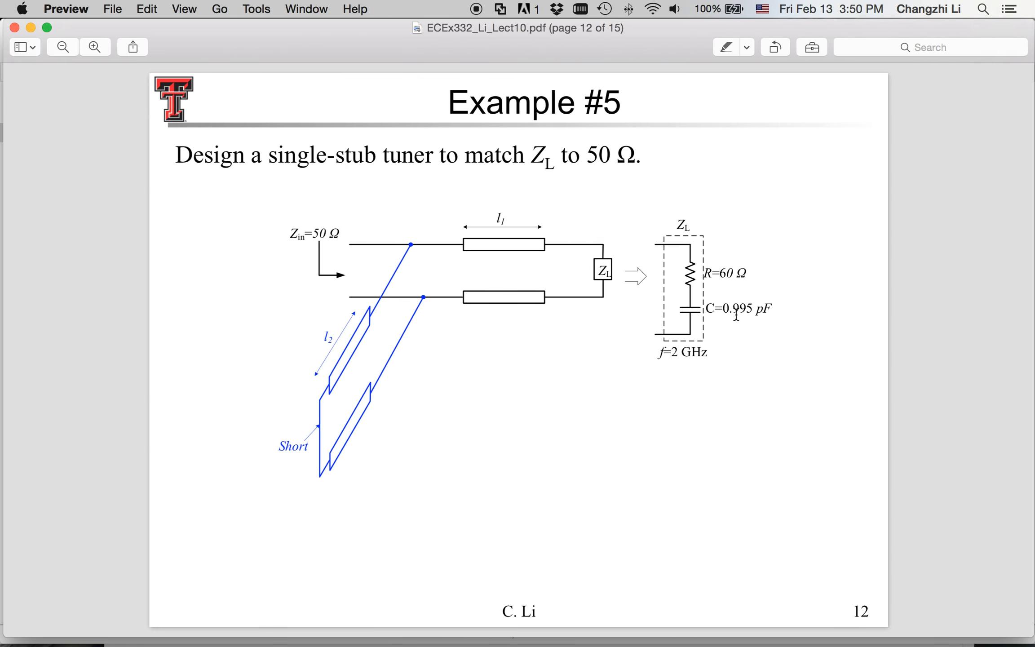
key("ctrl+Right")
double_click(675, 359)
key("Right")
key("shift+Left")
key("Left")
key("Left")
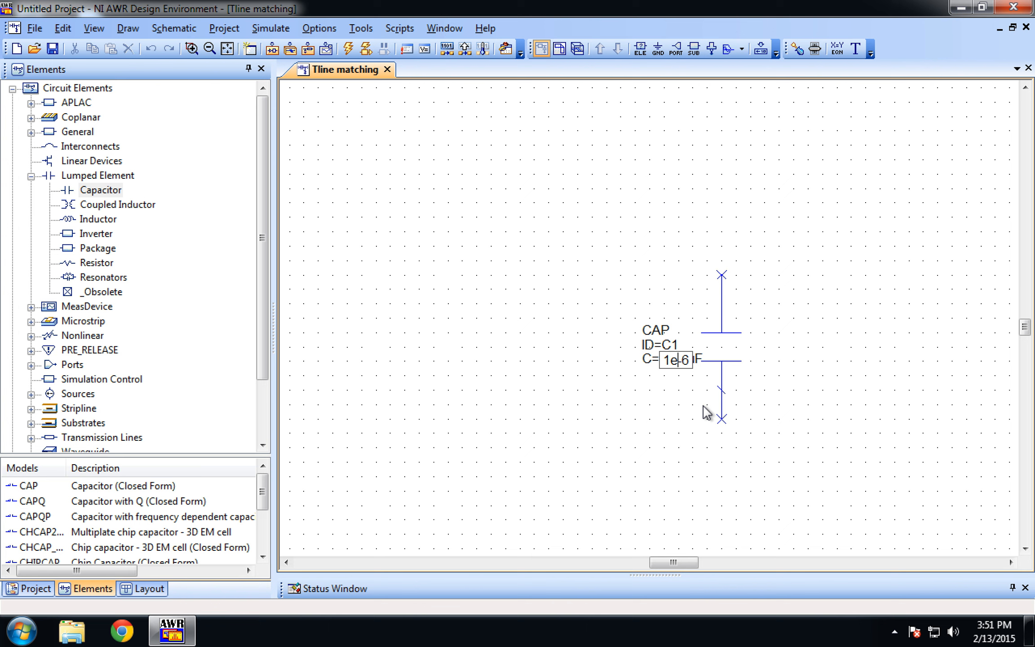
key("Left")
key("shift+Left")
type("0.995")
key("Return")
left_click_drag(669, 358, 626, 359)
left_click(807, 369)
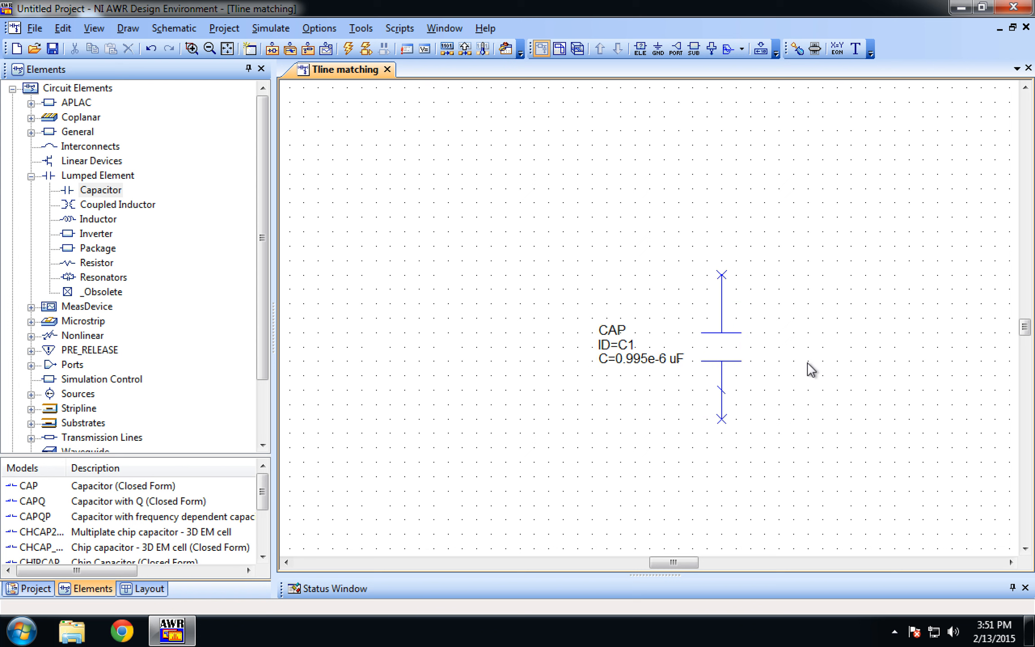
Place a vertical closed-form resistor (RES) connected to the capacitor's upper end and set its resistance to 60 Ohm
left_click(97, 262)
left_click(28, 516)
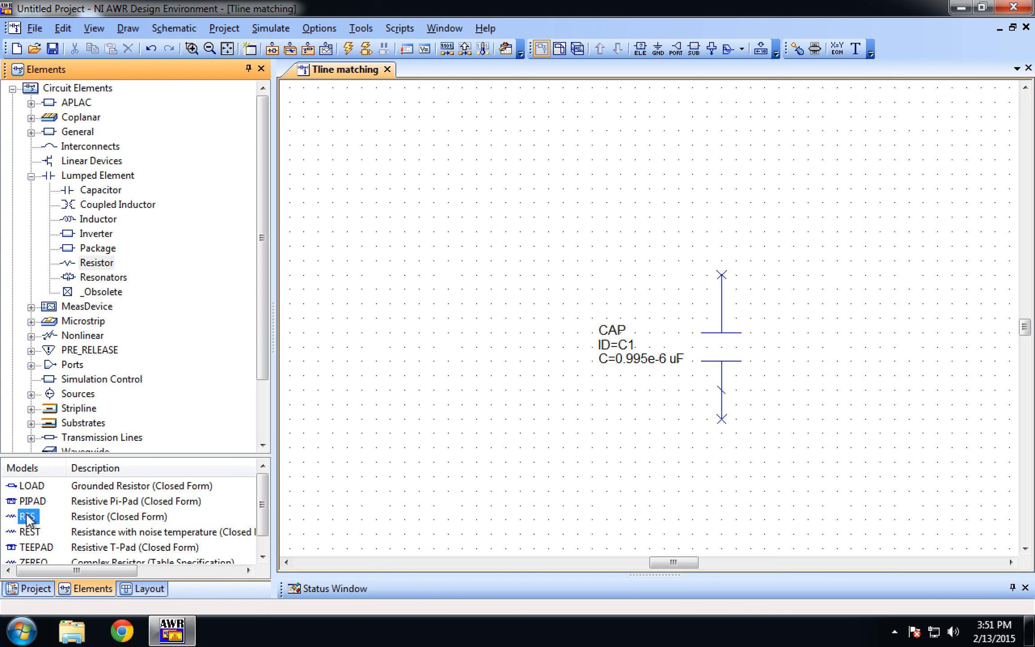
left_click_drag(29, 516, 557, 312)
right_click(714, 184)
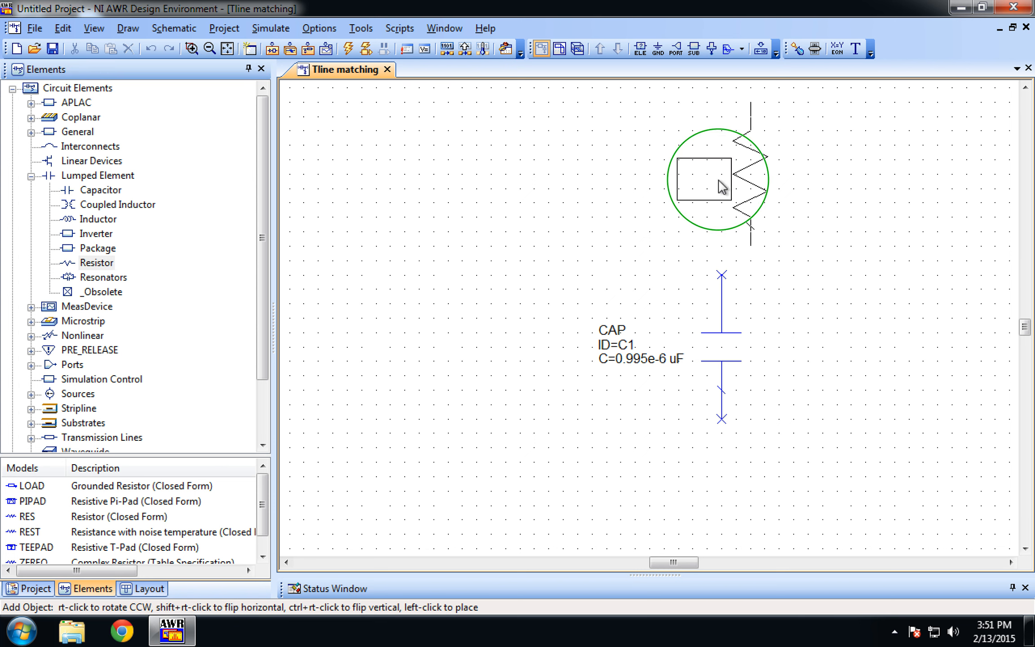
left_click(696, 209)
left_click(579, 228)
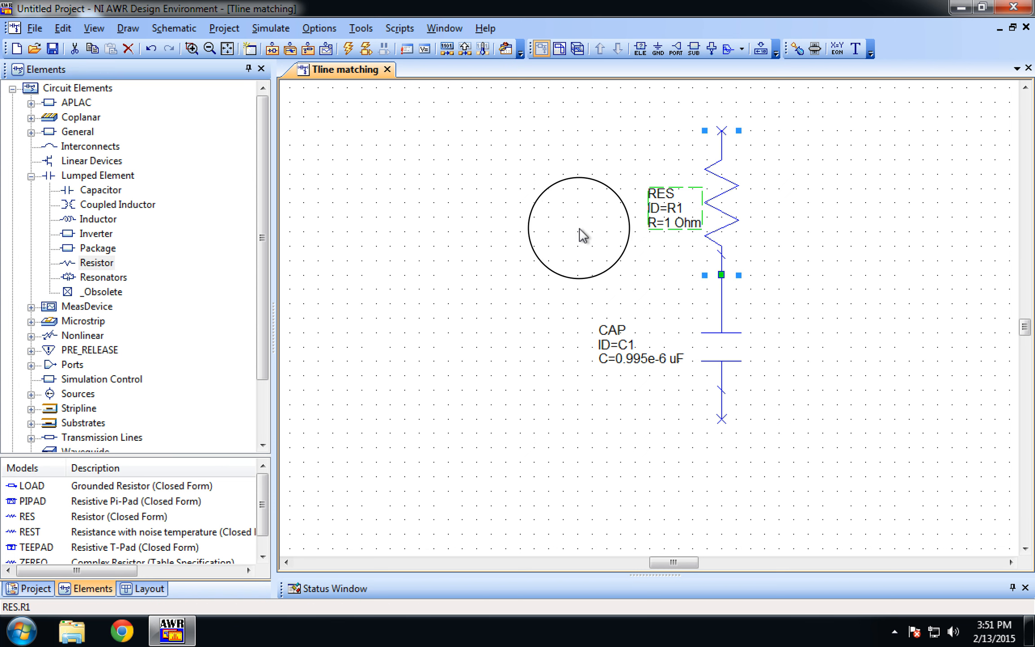
left_click(670, 223)
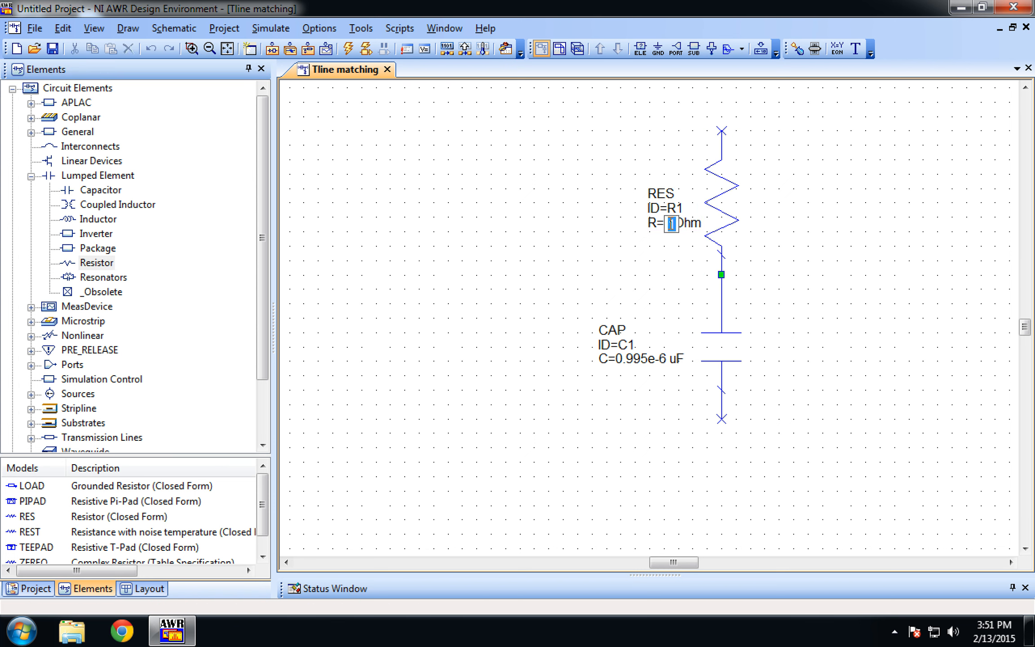
type("60")
key("Return")
Place a phase-specified grounded-shield transmission line (TLIN) above and beside the resistor and wire it to the resistor's upper end
left_click_drag(258, 260, 261, 357)
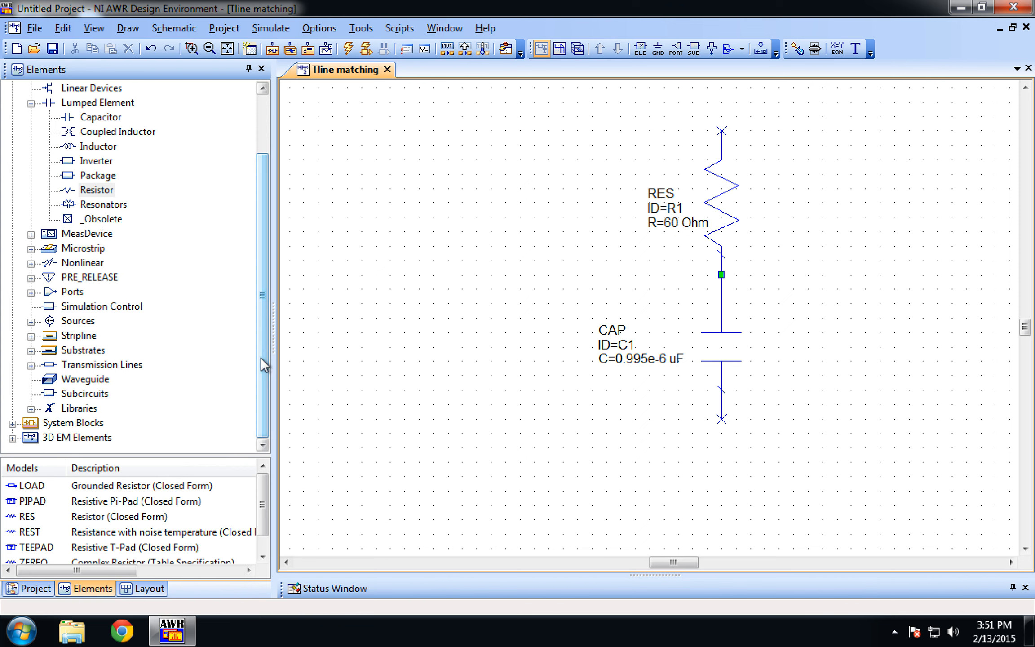
left_click(31, 365)
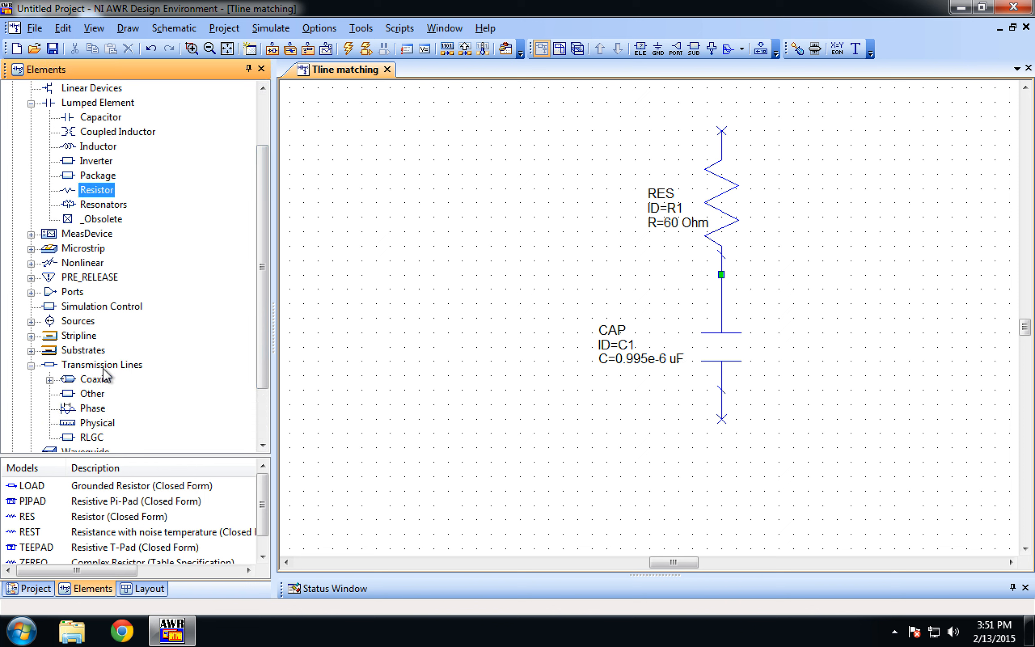
left_click_drag(267, 341, 267, 373)
left_click(94, 351)
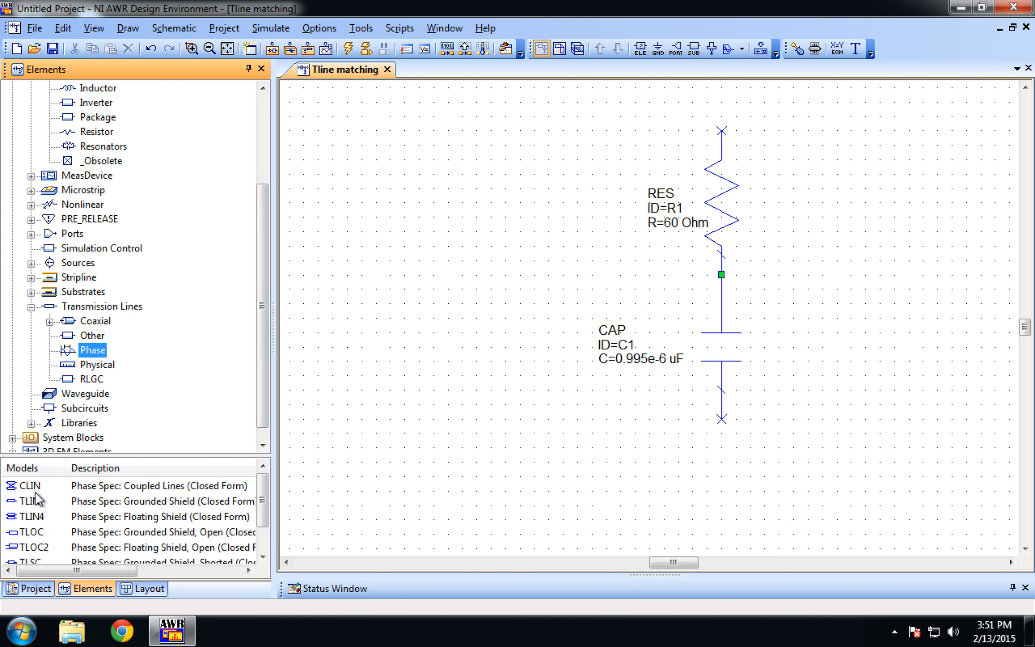
left_click_drag(36, 499, 486, 323)
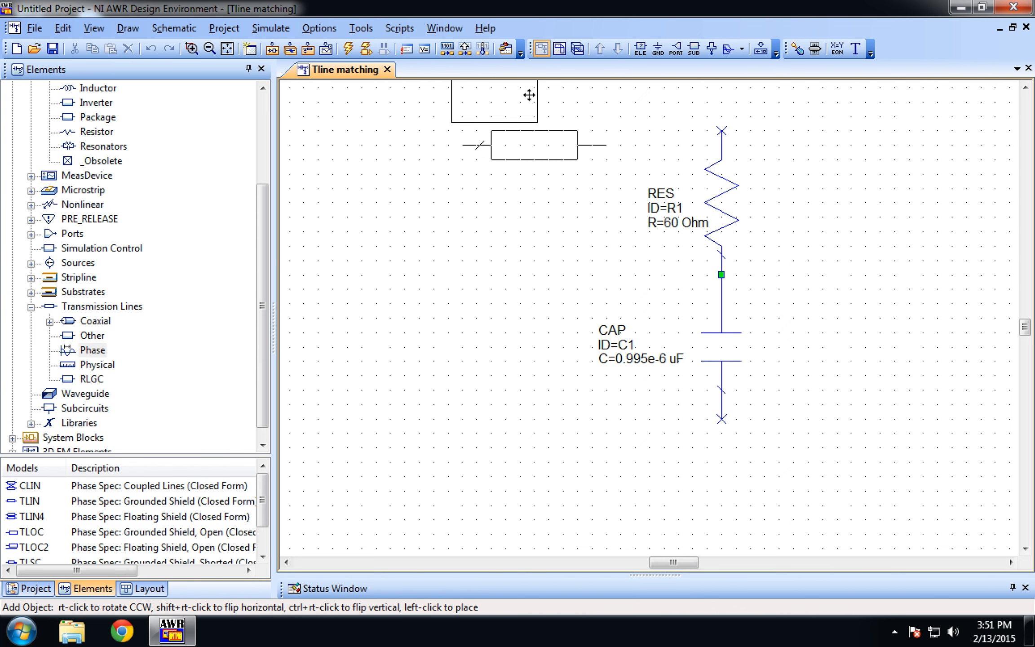
left_click(524, 93)
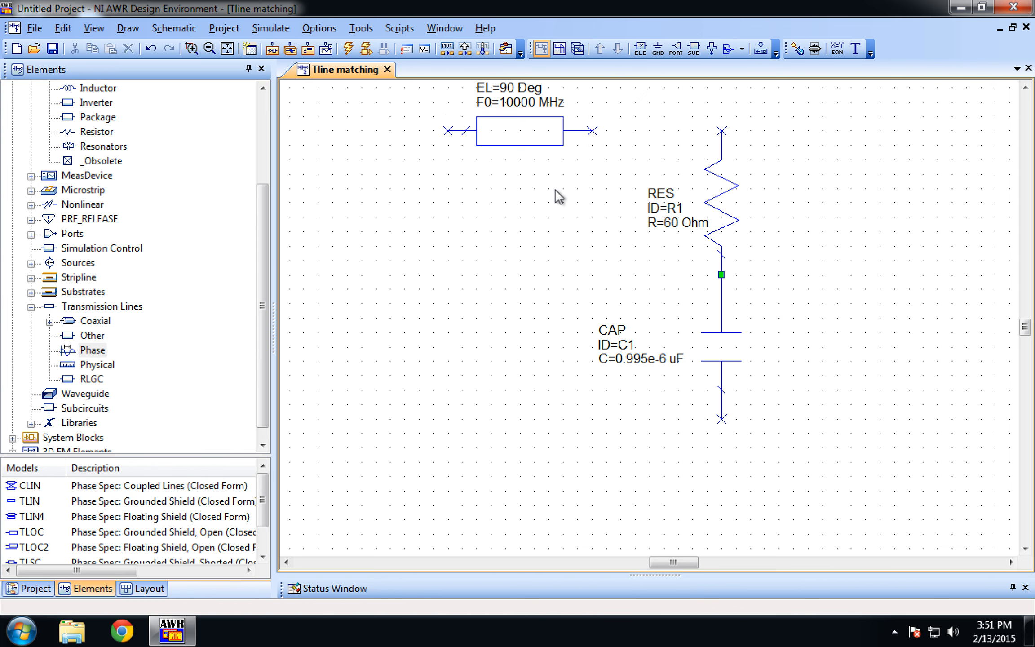
left_click(721, 131)
left_click(591, 131)
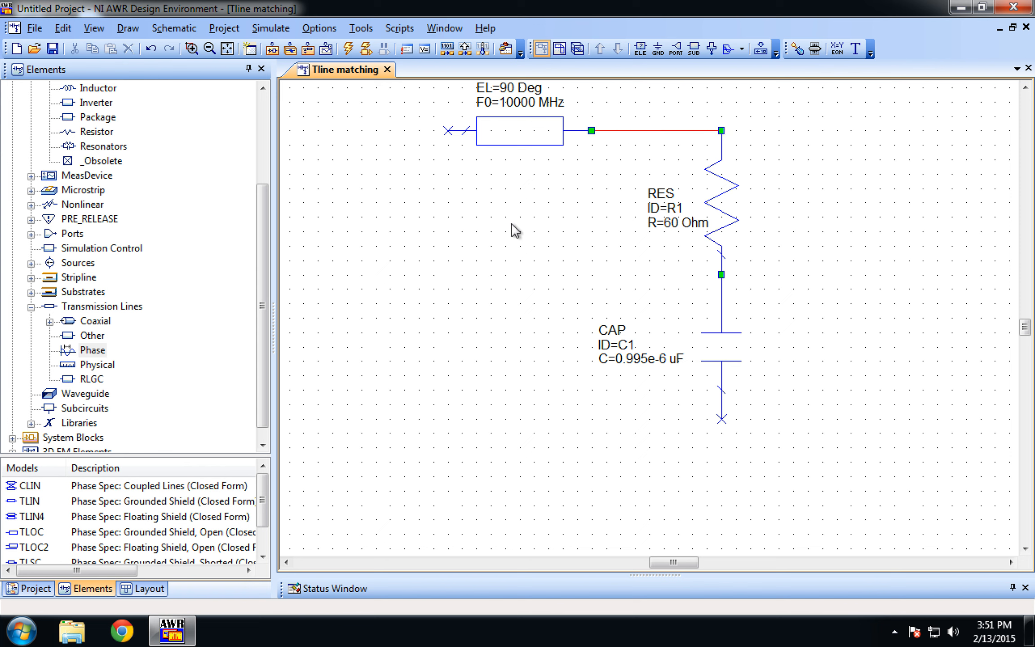
Check the Example #5 operating frequency in the lecture PDF and set the transmission line's F0 to 2000 MHz
left_click(230, 53)
key("ctrl+Left")
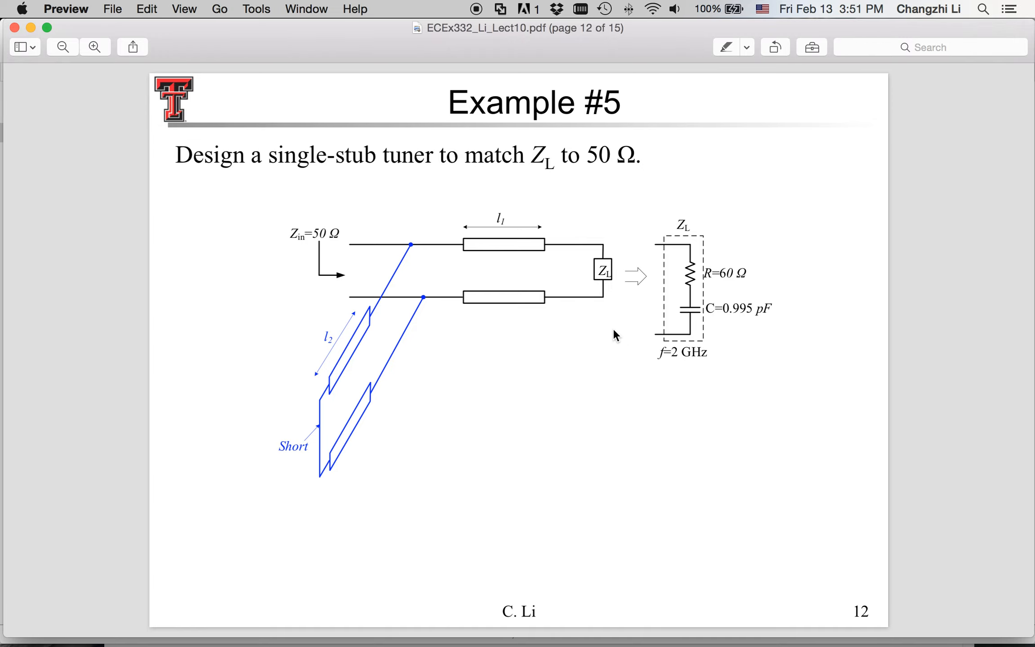
key("ctrl+Right")
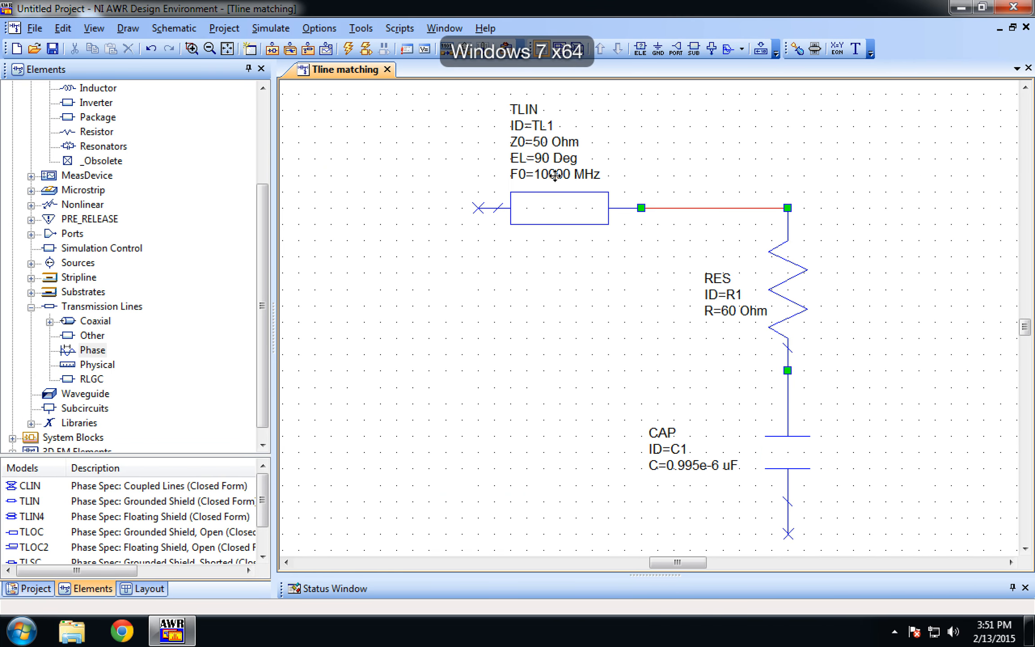
double_click(557, 175)
type("2000")
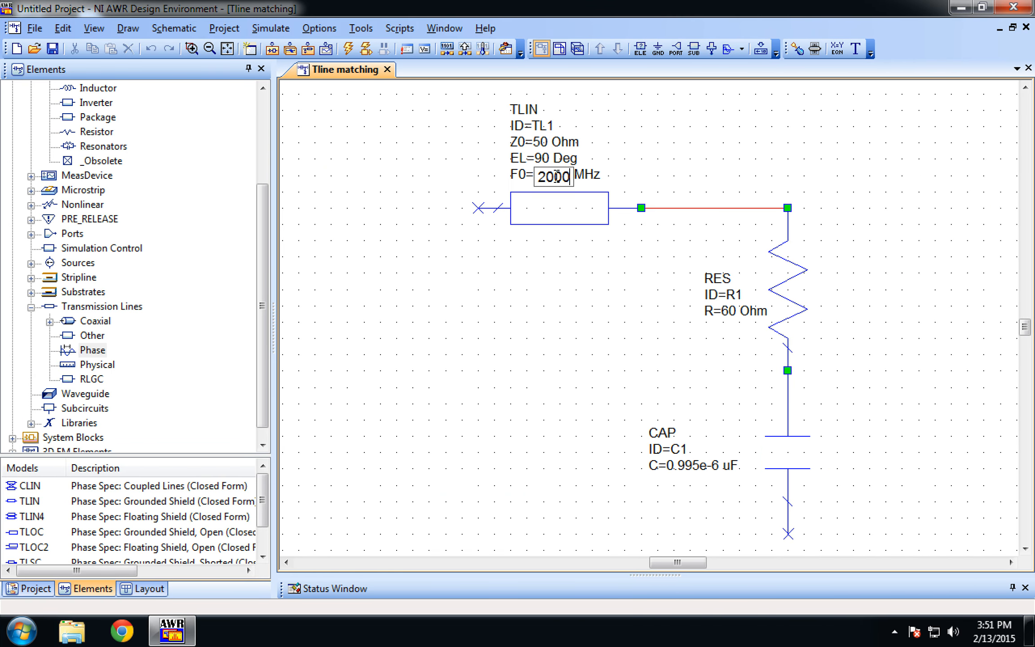
left_click(557, 277)
Look up the series line length l1 in the PDF's Smith chart solution and compute 0.11*360 in MATLAB
key("ctrl+Left")
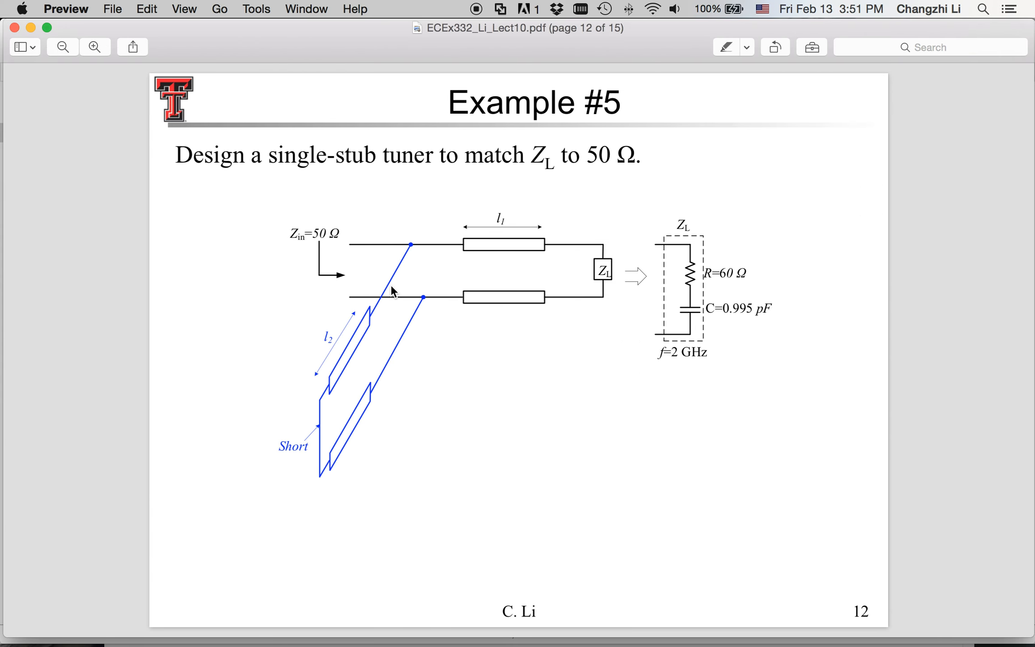
key("Down")
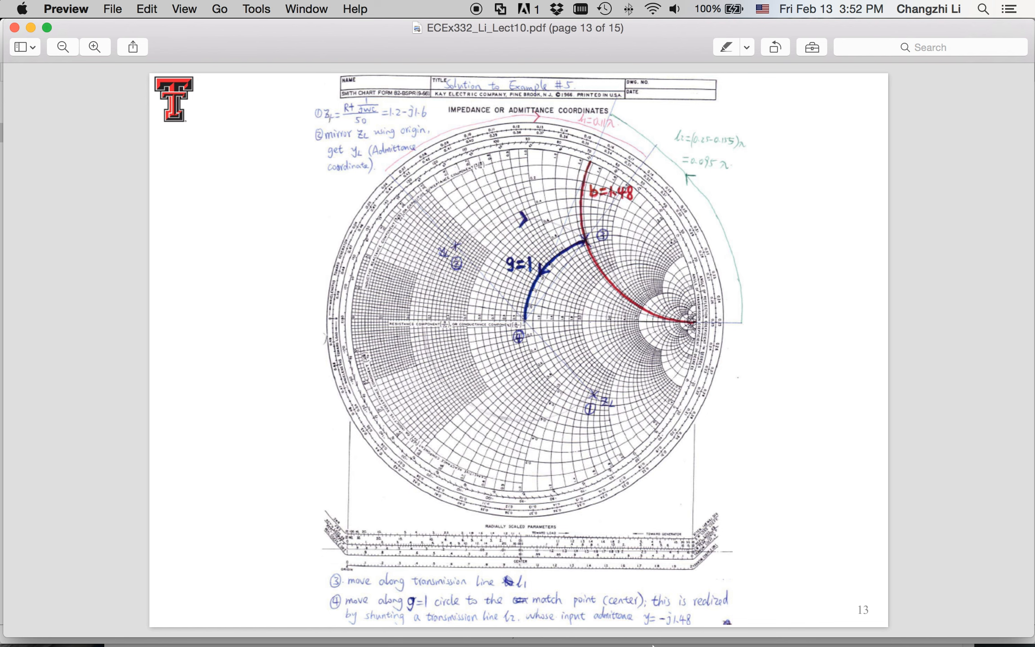
mouse_move(681, 640)
left_click(795, 624)
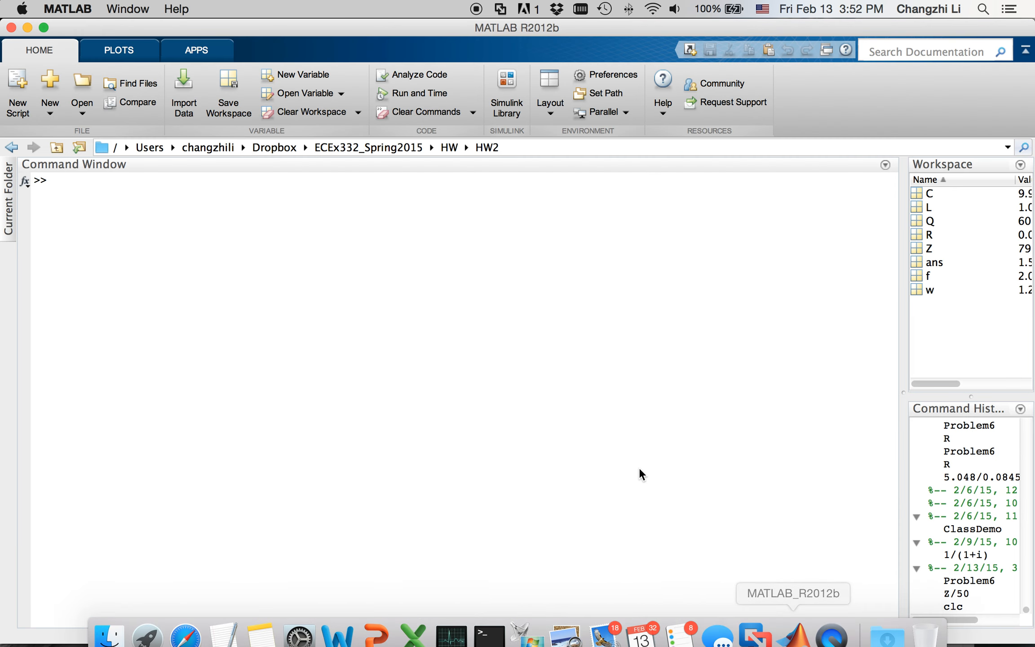
type("0.11")
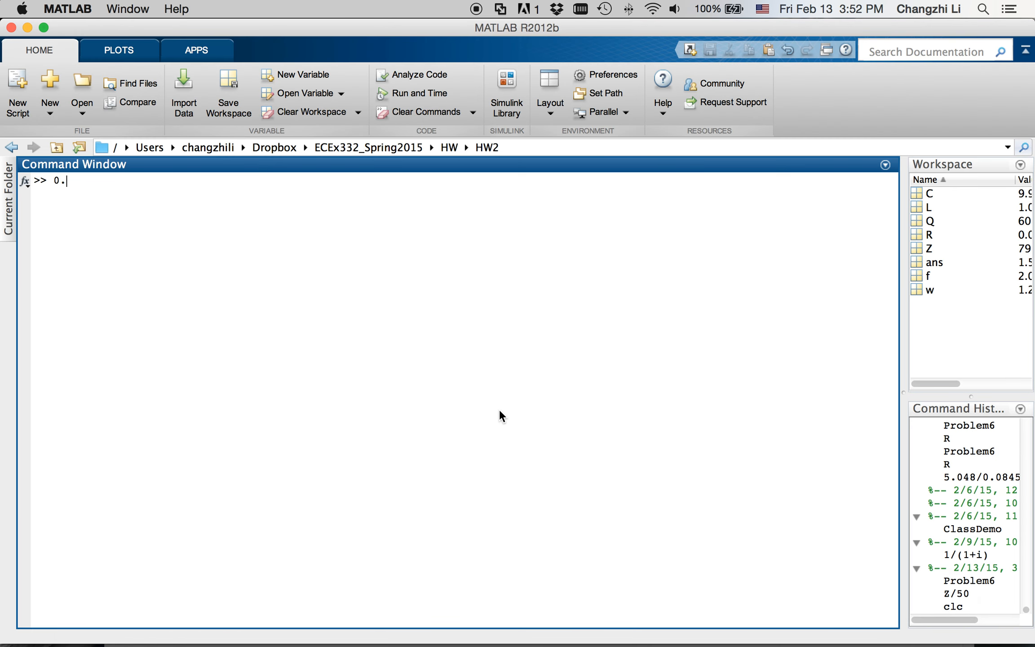
type("*360")
key("Return")
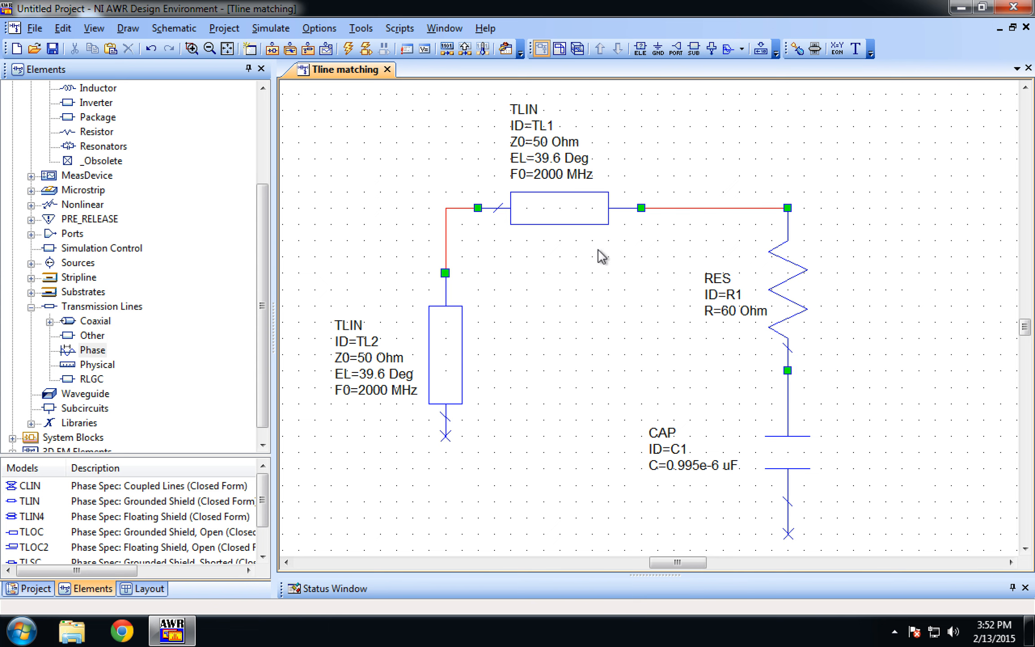
Ground the lower ends of the vertical stub line and the capacitor, consulting the shorted stub in the Example #5 diagram
left_click(658, 49)
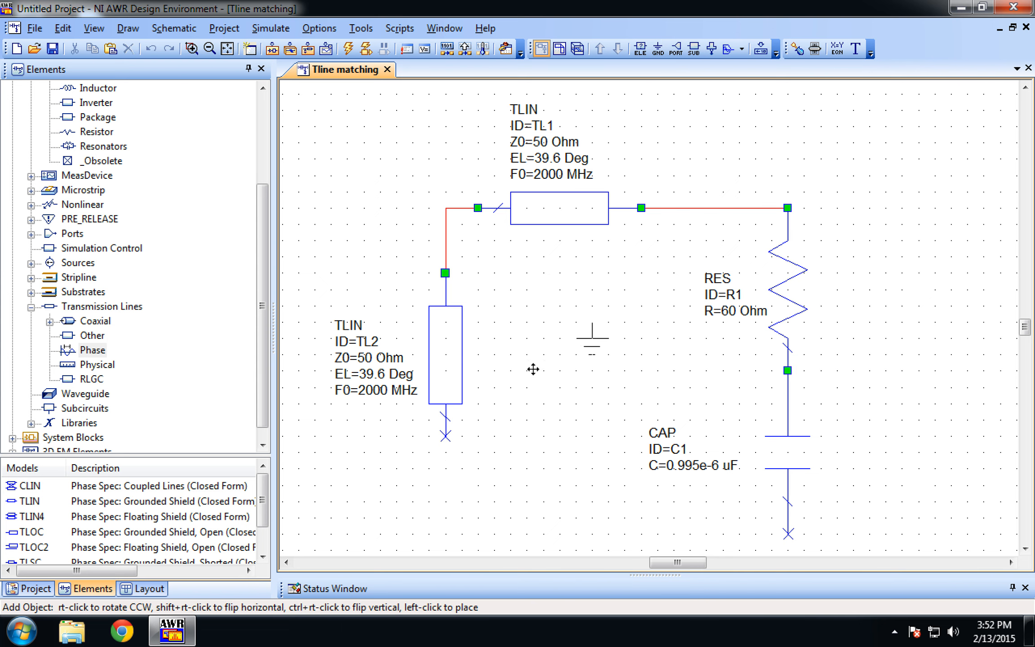
left_click(445, 438)
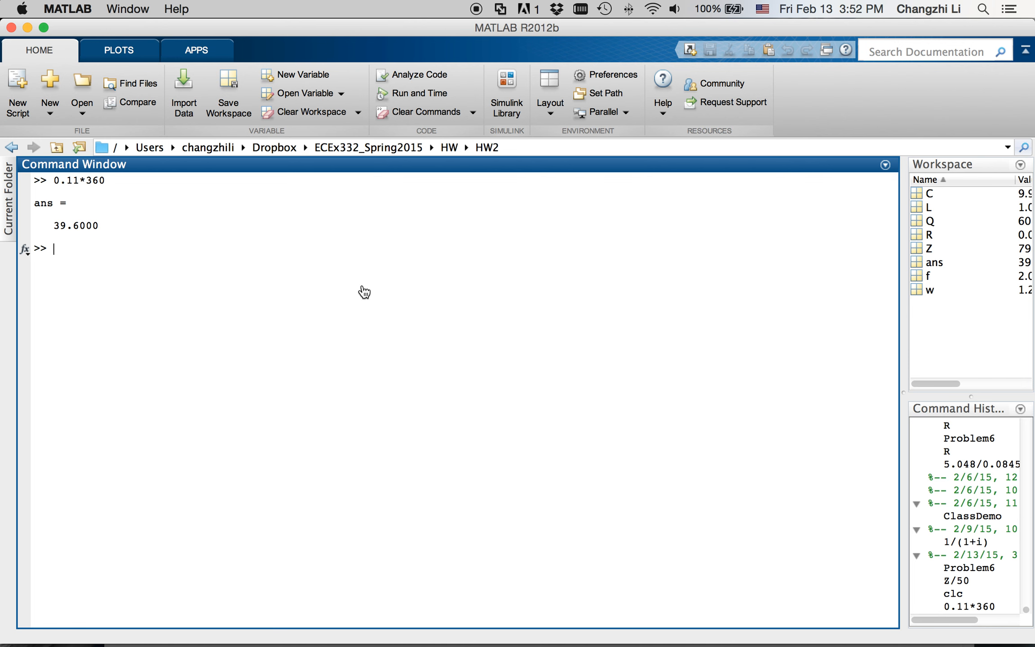
key("super+Tab")
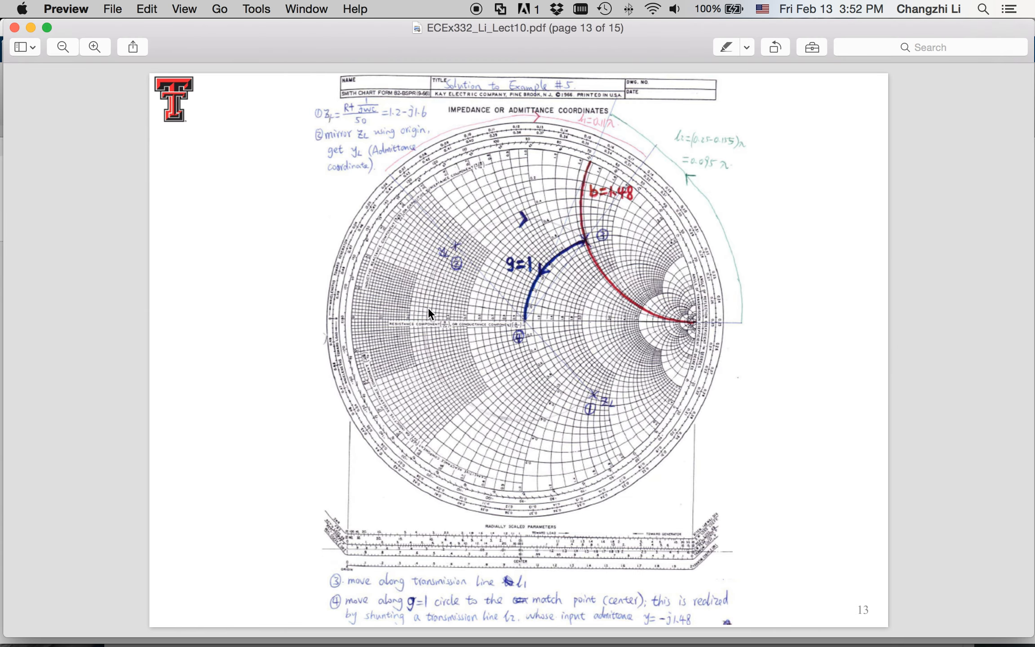
key("Left")
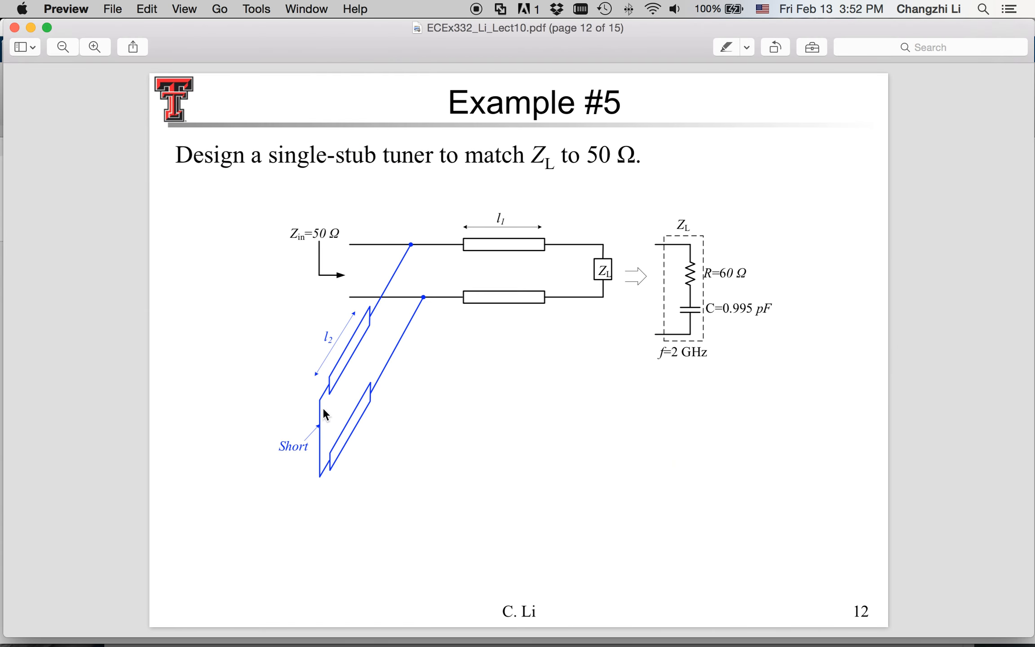
key("ctrl+Right")
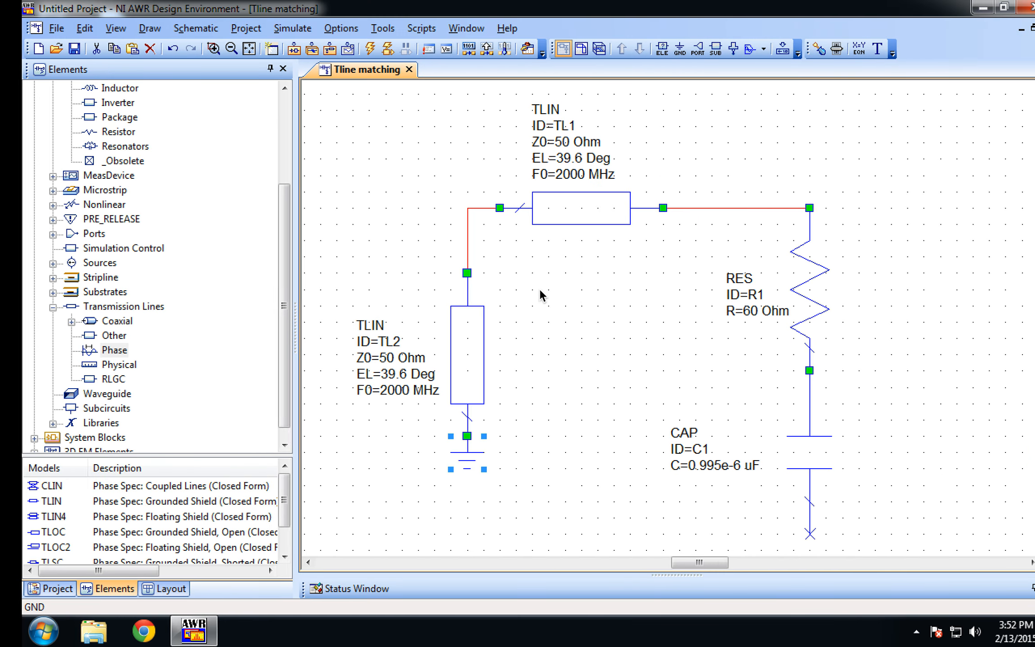
left_click(579, 365)
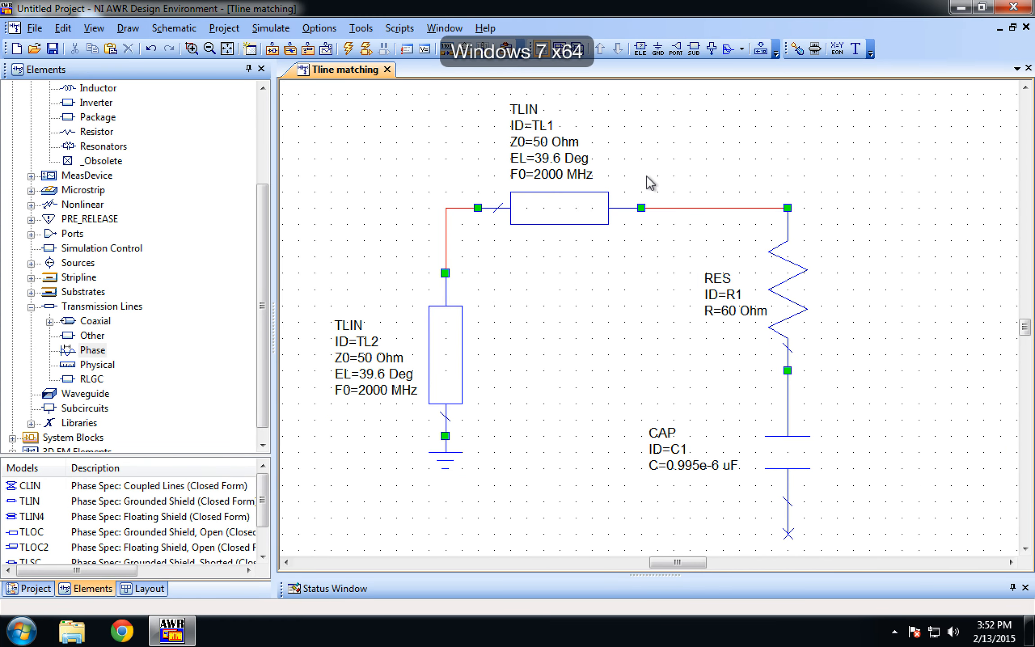
left_click(668, 45)
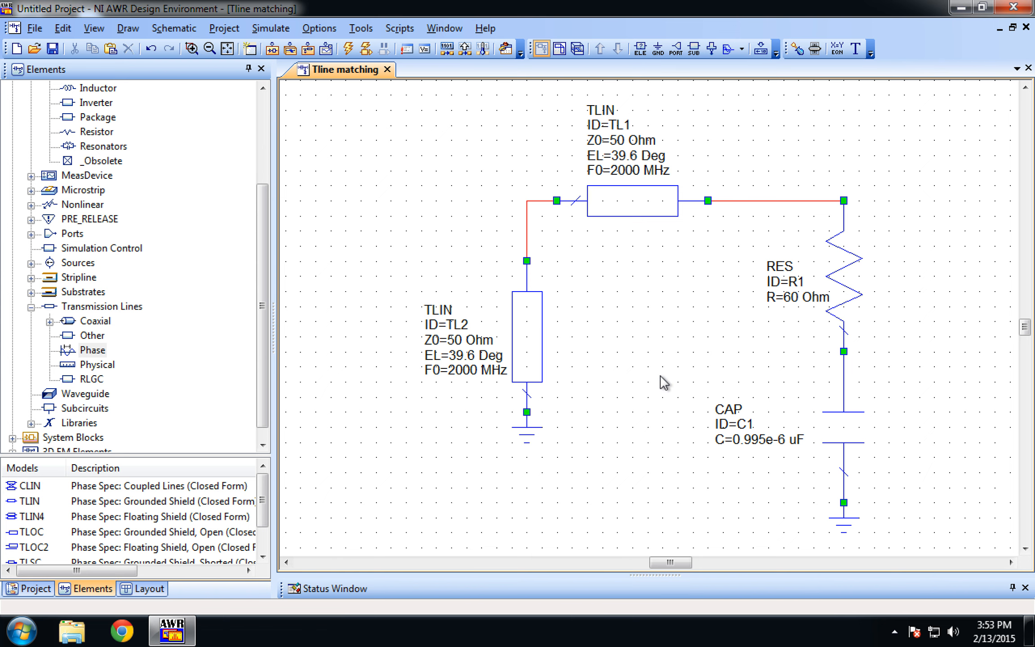
Convert the stub length l2 of 0.095 wavelengths to degrees in MATLAB and set the vertical stub's electrical length to 34.2 Deg
key("ctrl+Left")
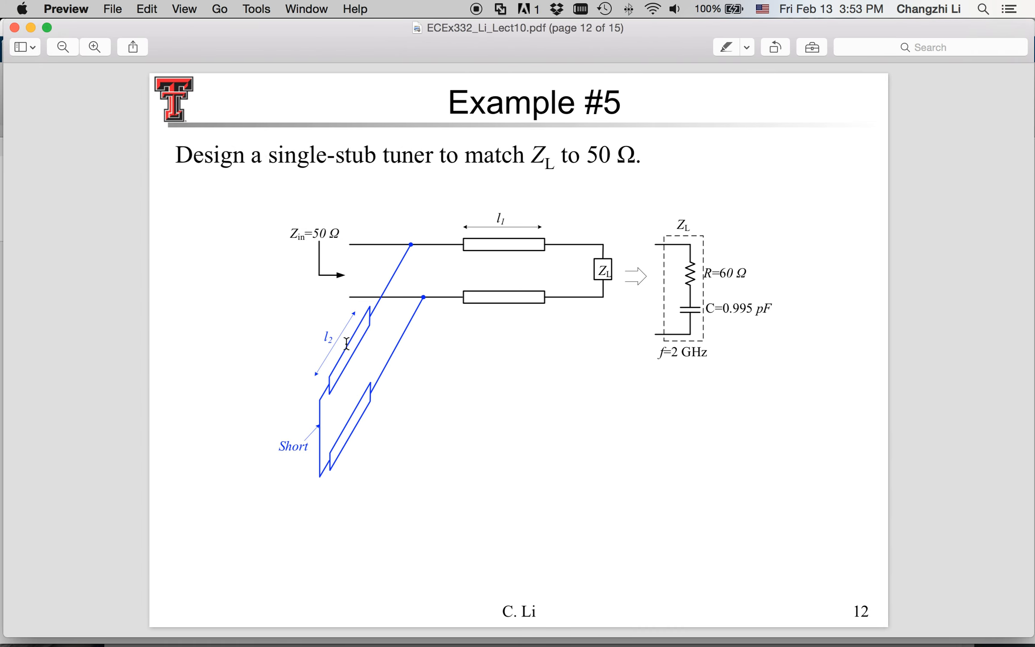
key("Down")
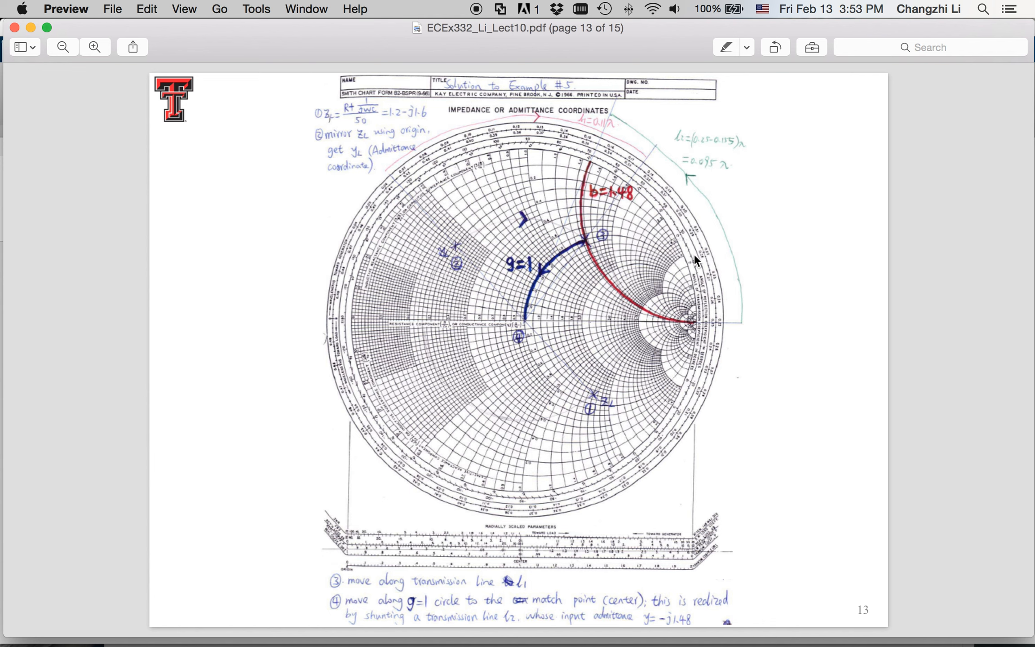
left_click(779, 635)
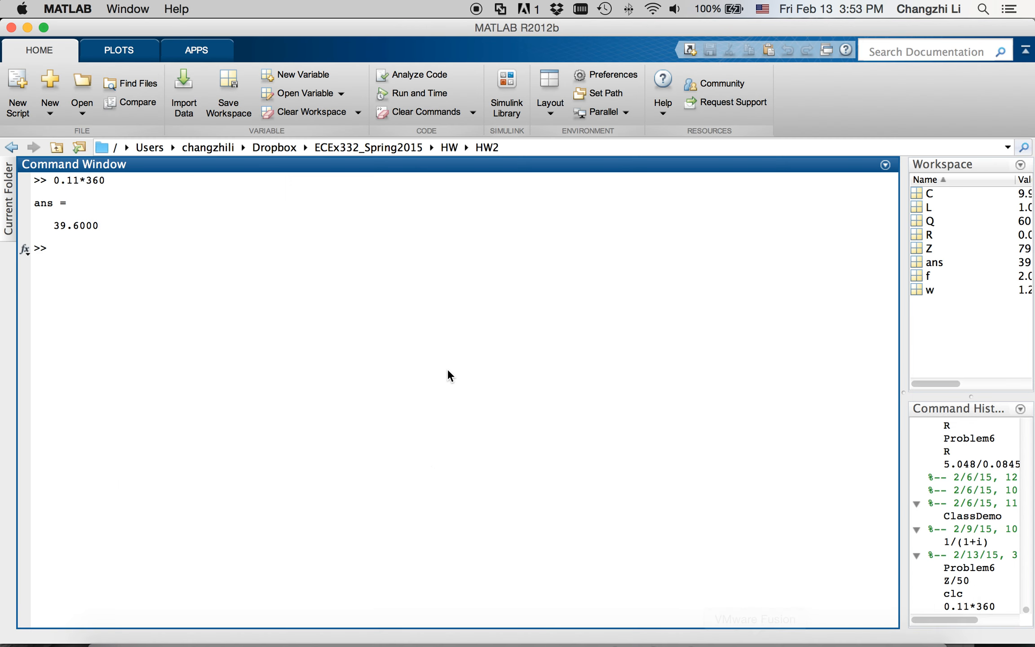
type("0.095")
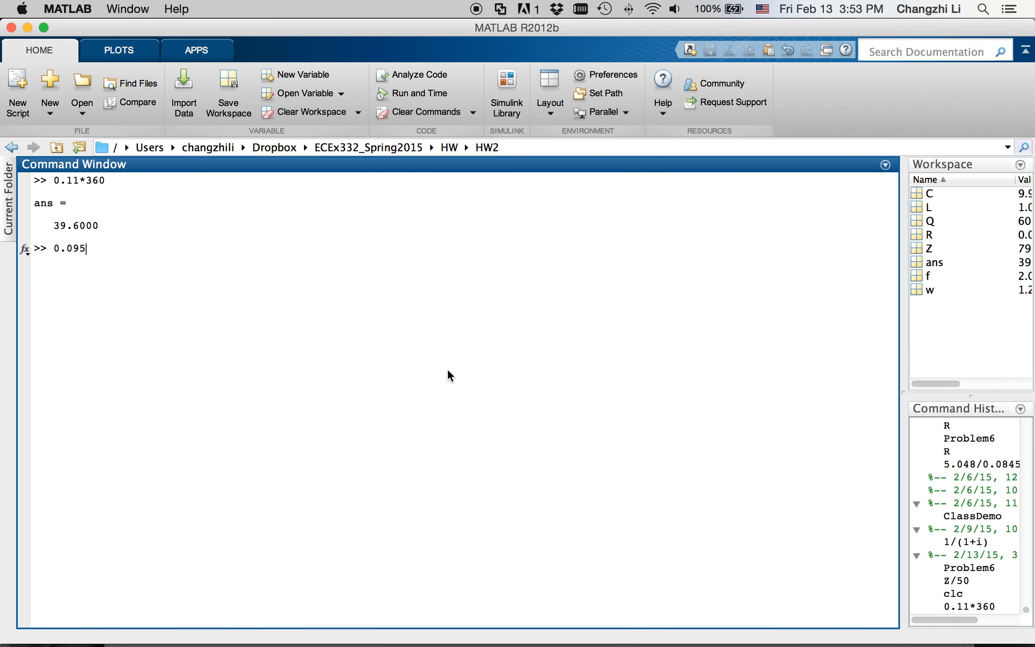
key("ctrl+Right")
double_click(465, 358)
type("34.2")
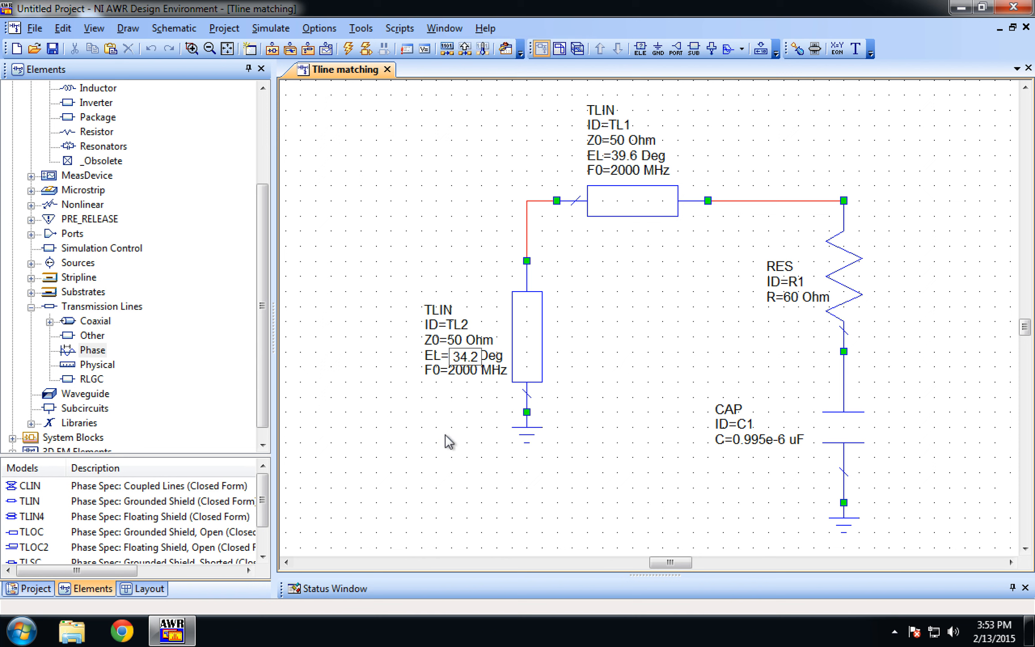
key("Return")
Place a port on the input side of the circuit and wire it to the junction of the stub and the series line
left_click(676, 48)
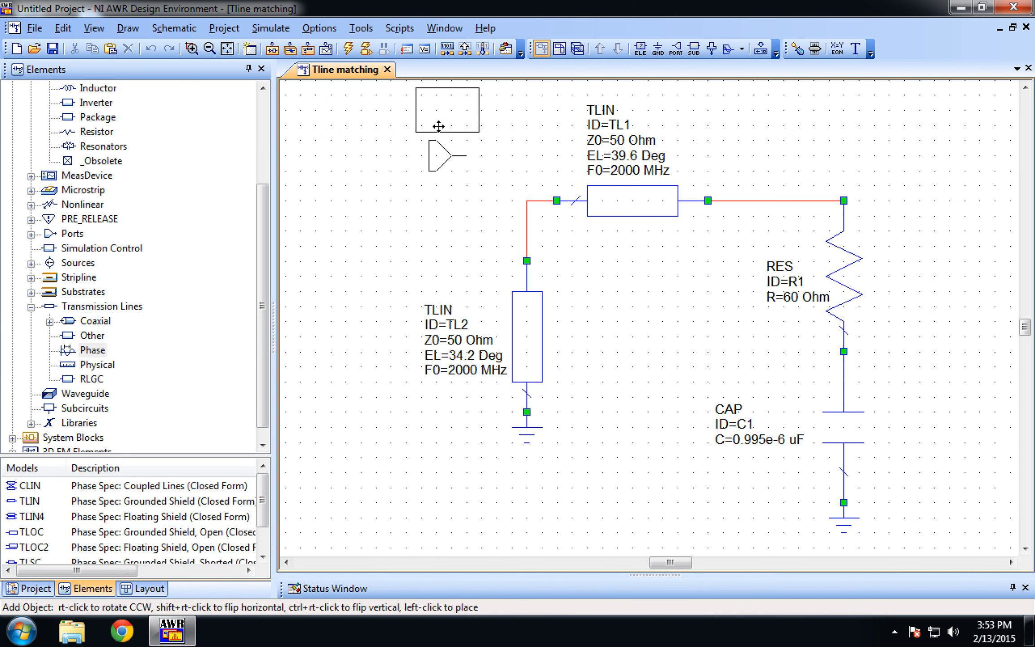
left_click(351, 170)
left_click(360, 201)
left_click(526, 201)
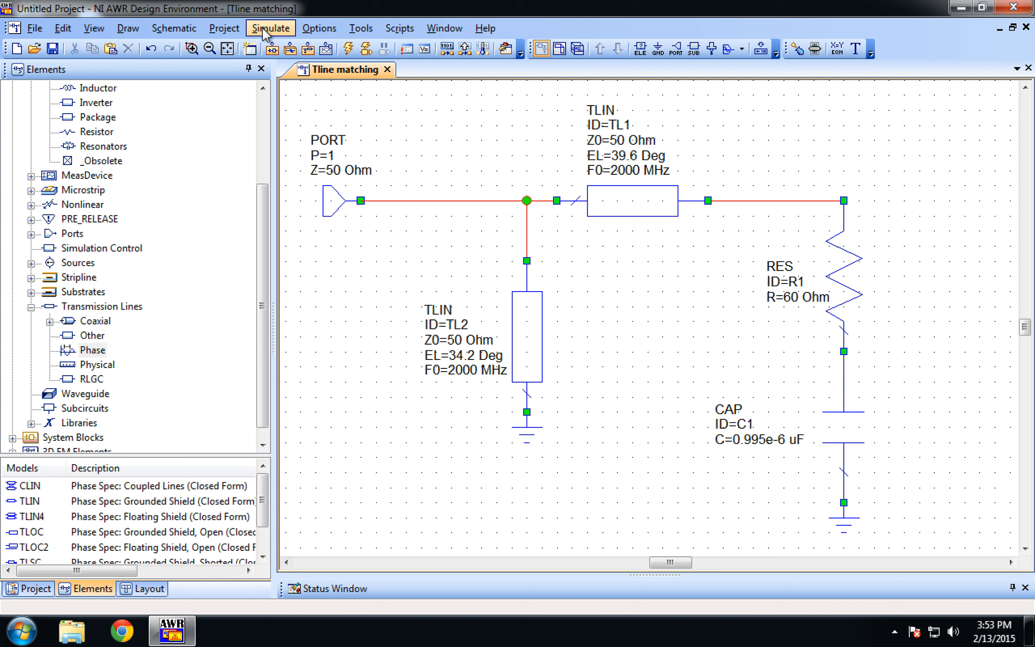
Replace the project's simulation frequencies with a single point at 2 GHz
left_click(224, 28)
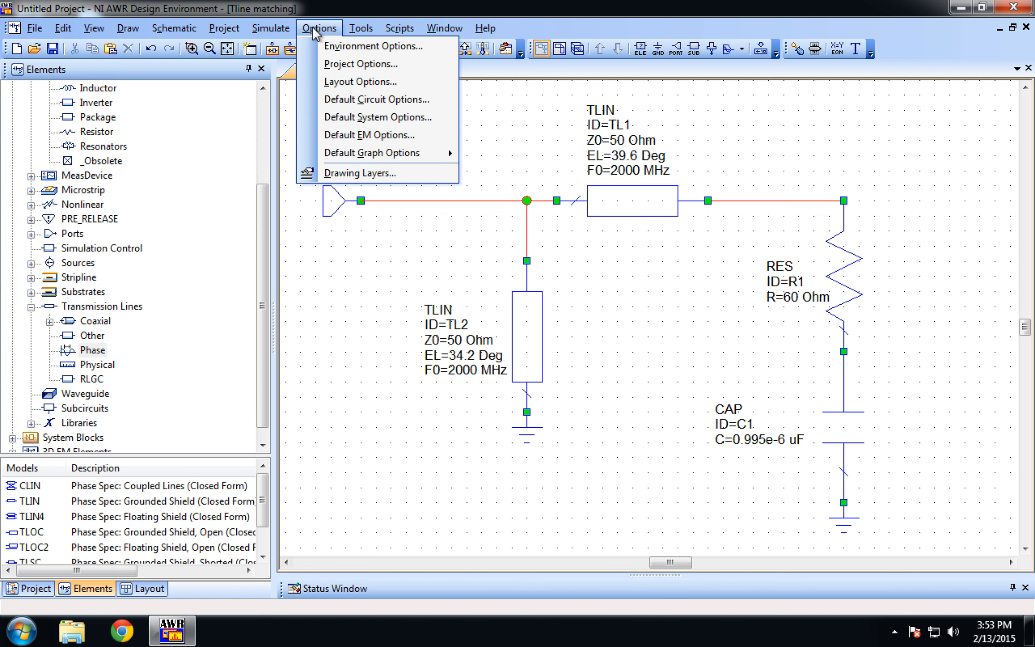
left_click(335, 64)
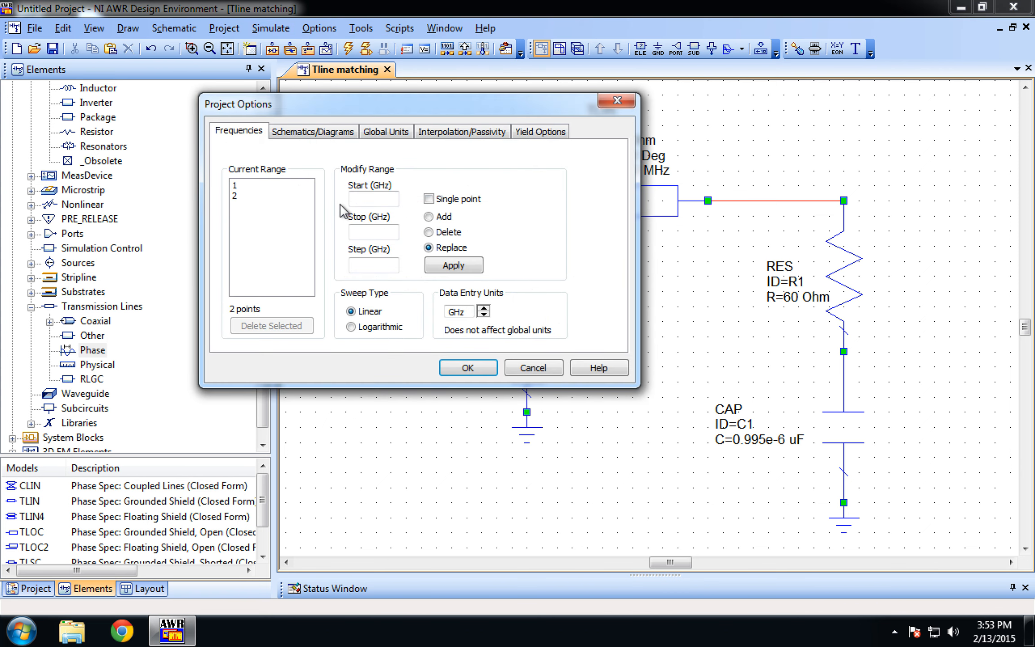
left_click(428, 199)
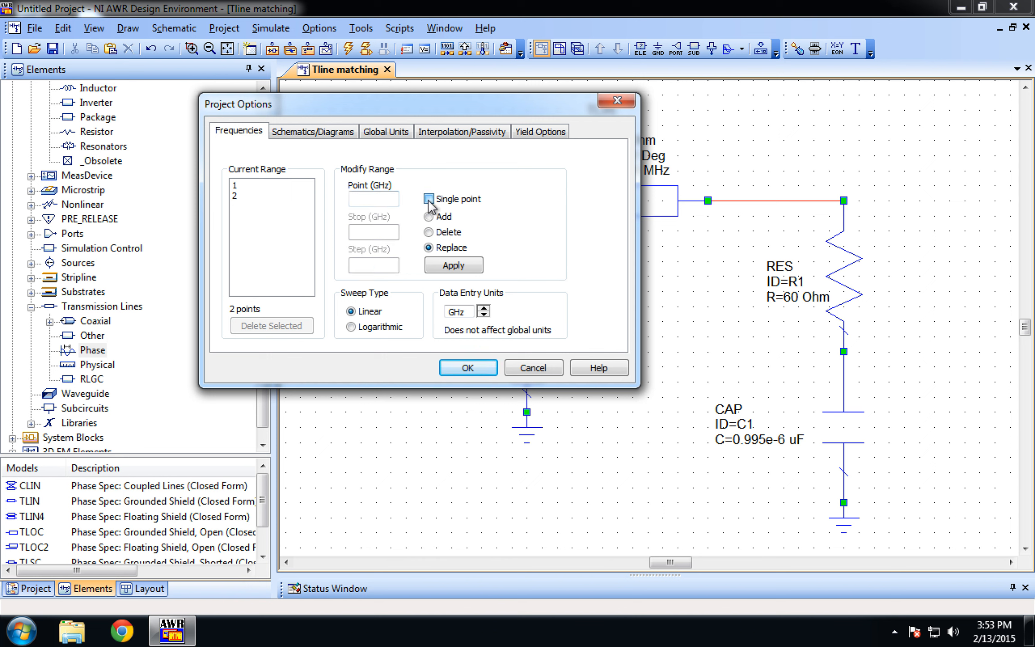
left_click(392, 200)
type("2")
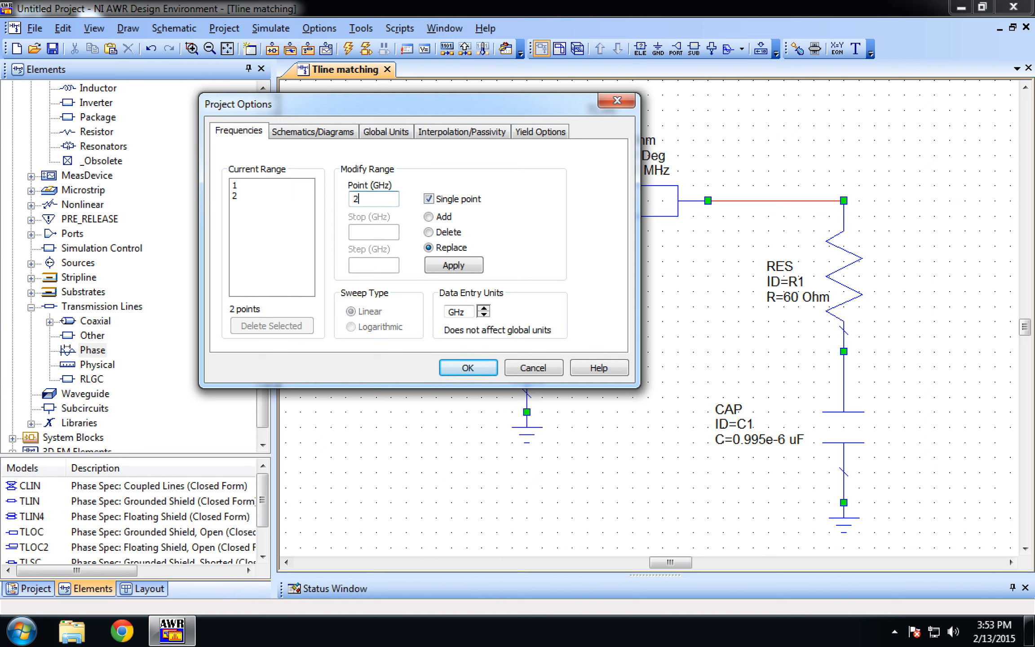
left_click(443, 265)
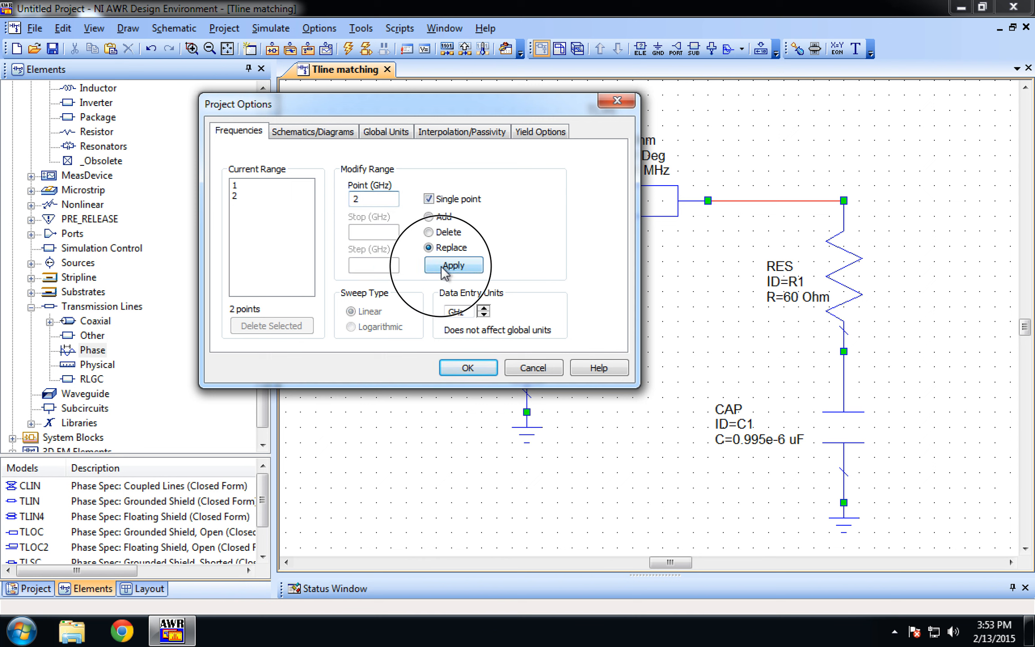
left_click(466, 367)
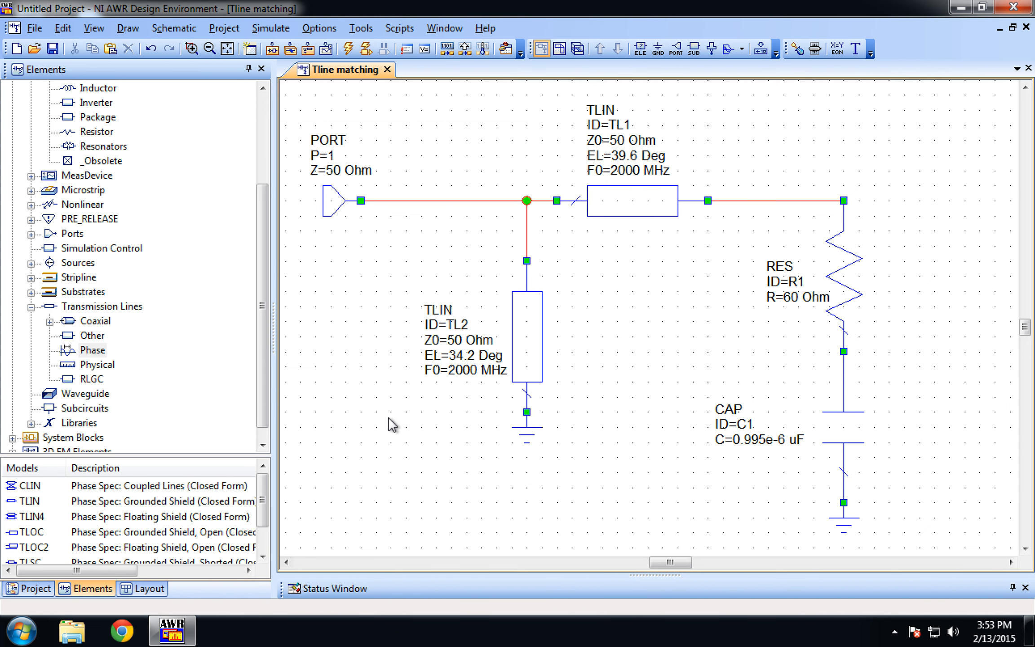
Create a new Smith Chart graph named "Tline matching" in the project
left_click(29, 588)
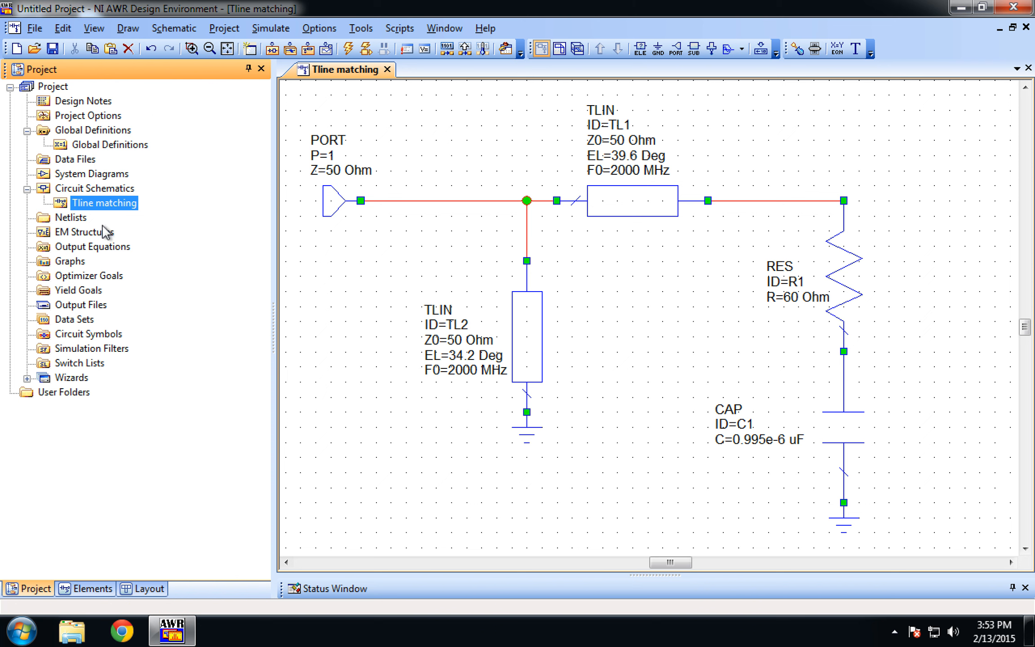
left_click(67, 262)
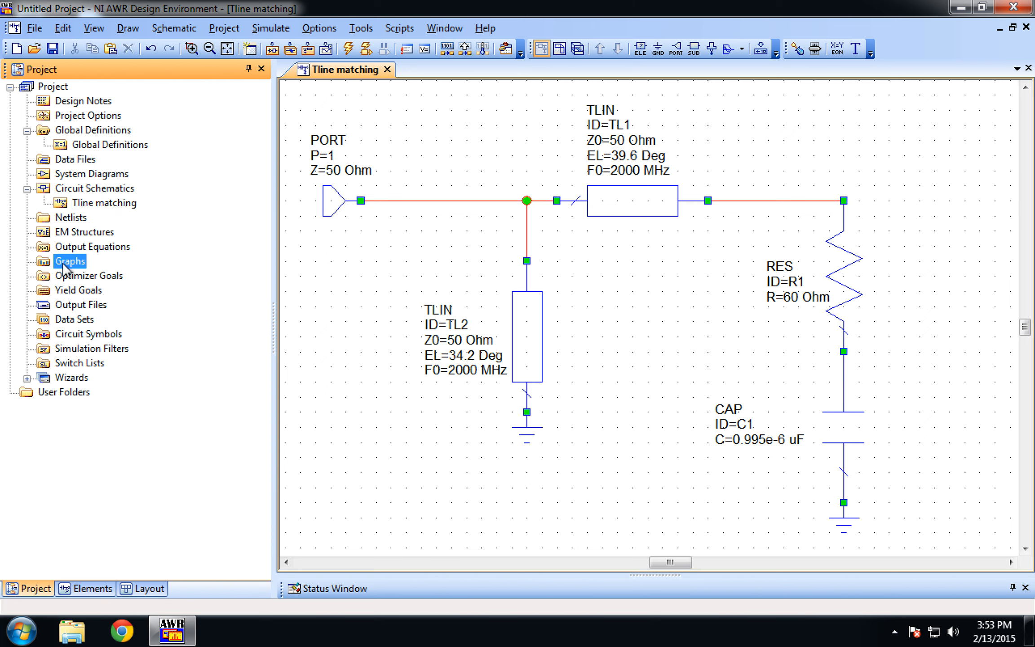
right_click(70, 261)
left_click(101, 270)
left_click(59, 127)
left_click_drag(19, 73, 90, 75)
type("Tline ")
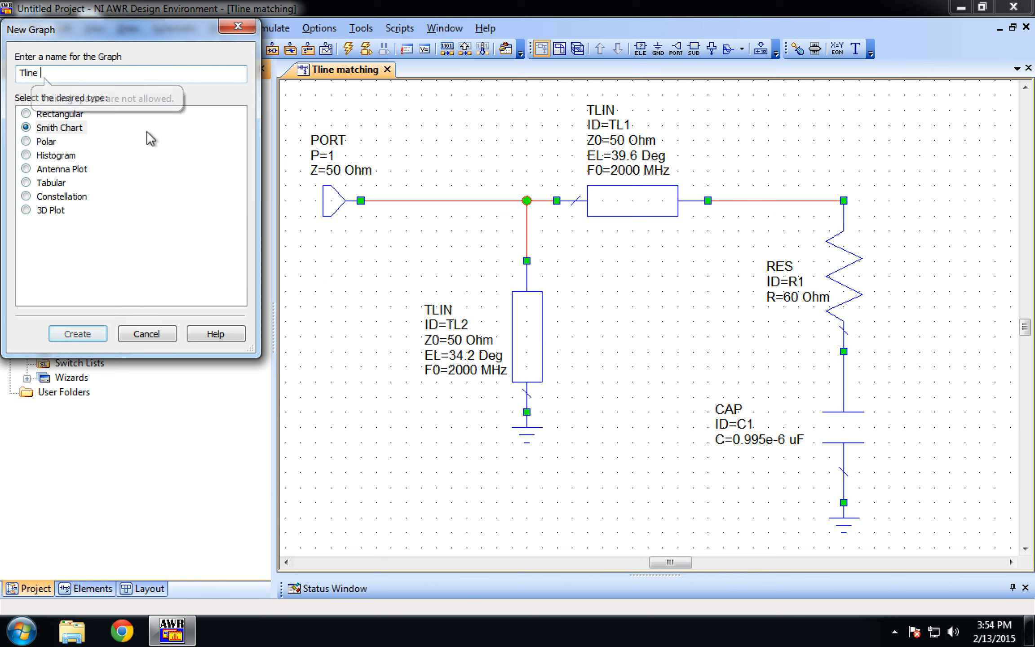
type("matching")
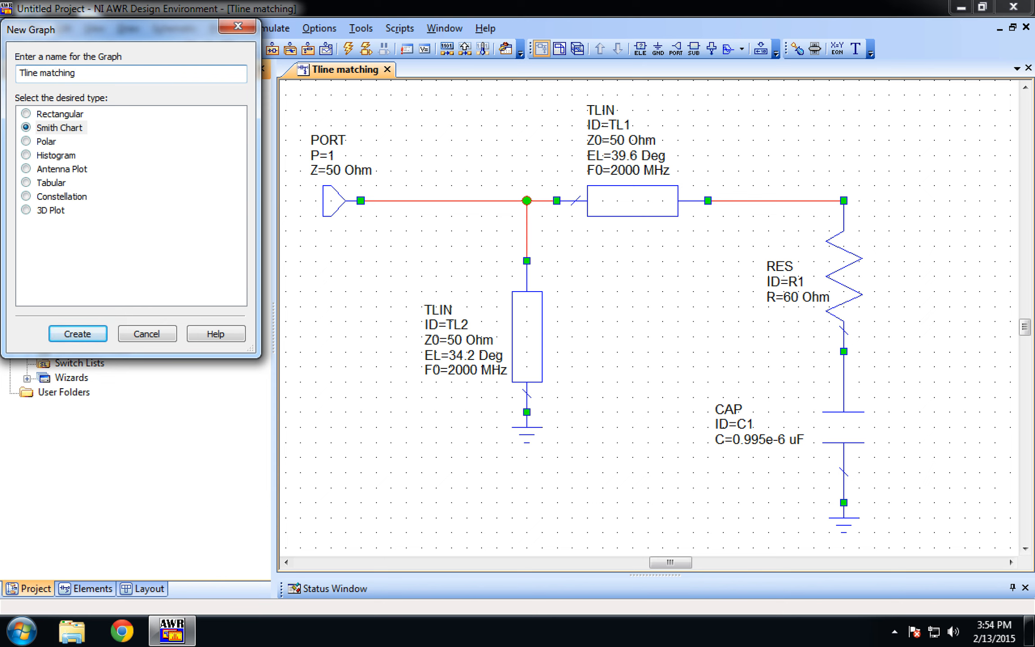
left_click(23, 114)
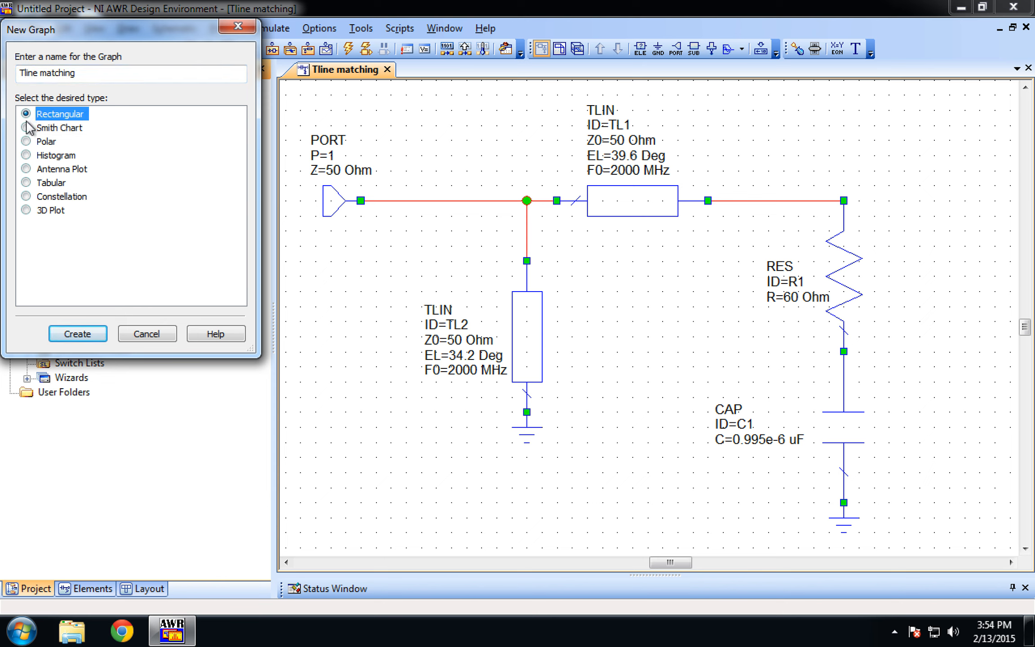
left_click(26, 127)
left_click(78, 334)
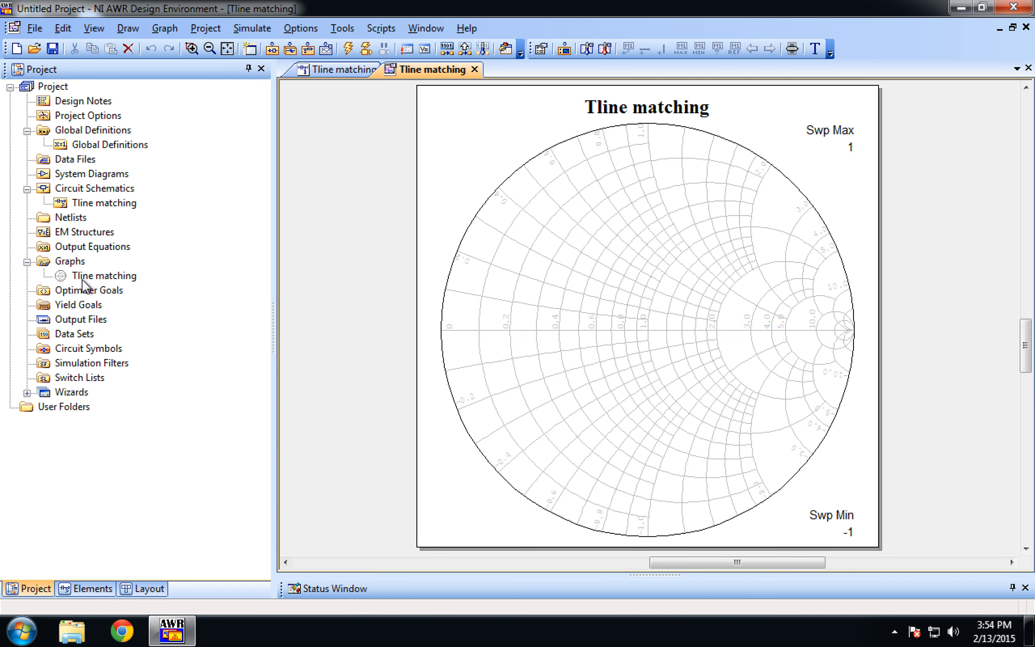
Add a complex S port-parameter measurement to the Smith chart with Tline matching as data source and both port indices at 1
right_click(94, 279)
left_click(102, 289)
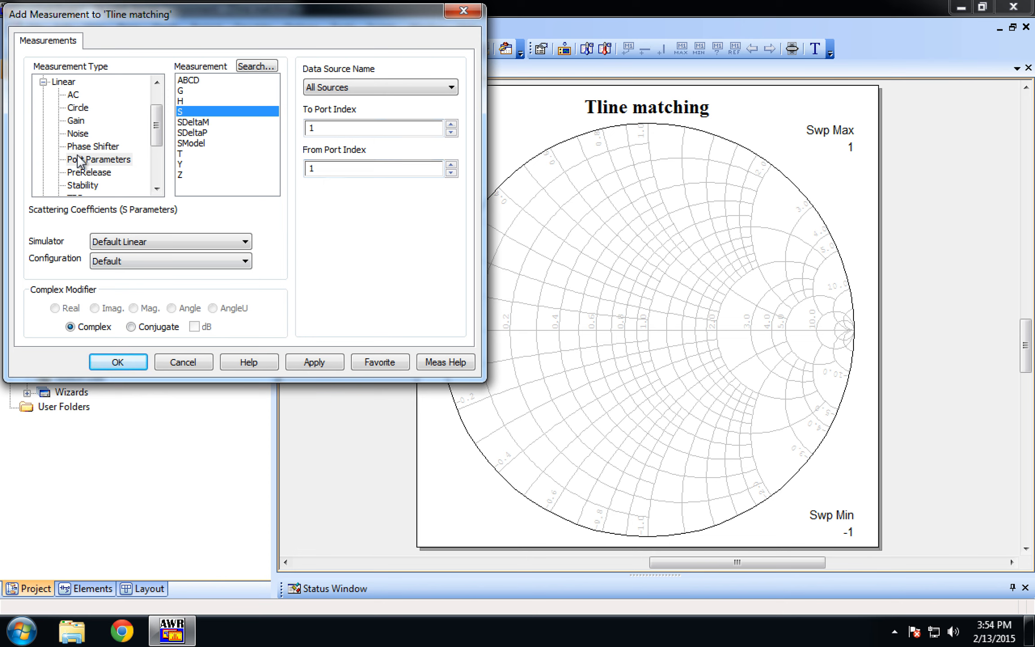
left_click(214, 114)
left_click(380, 87)
left_click(345, 115)
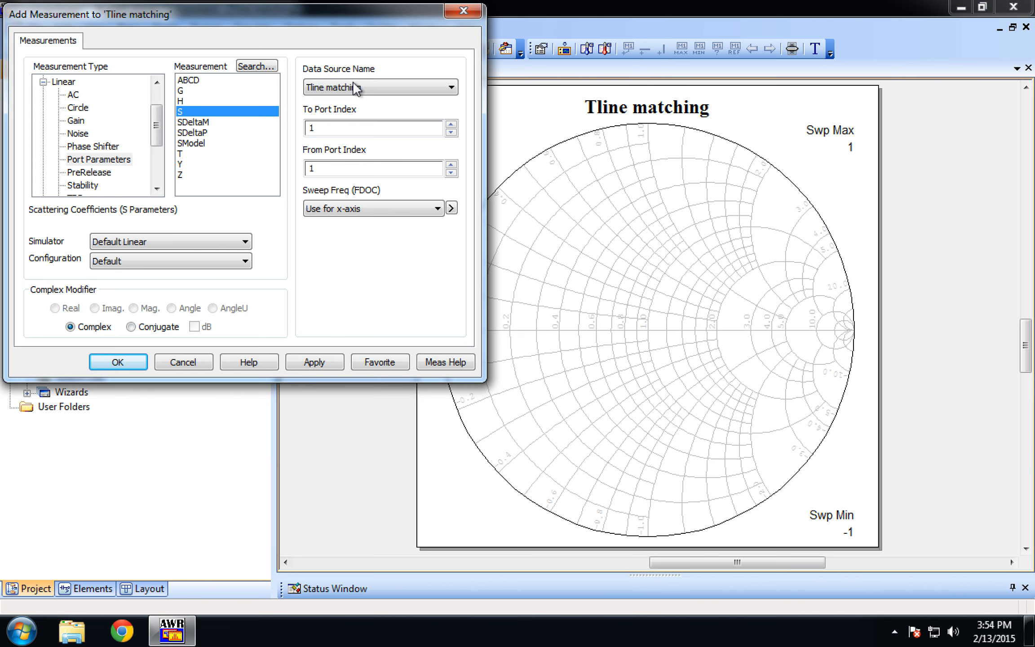
left_click_drag(354, 20, 584, 222)
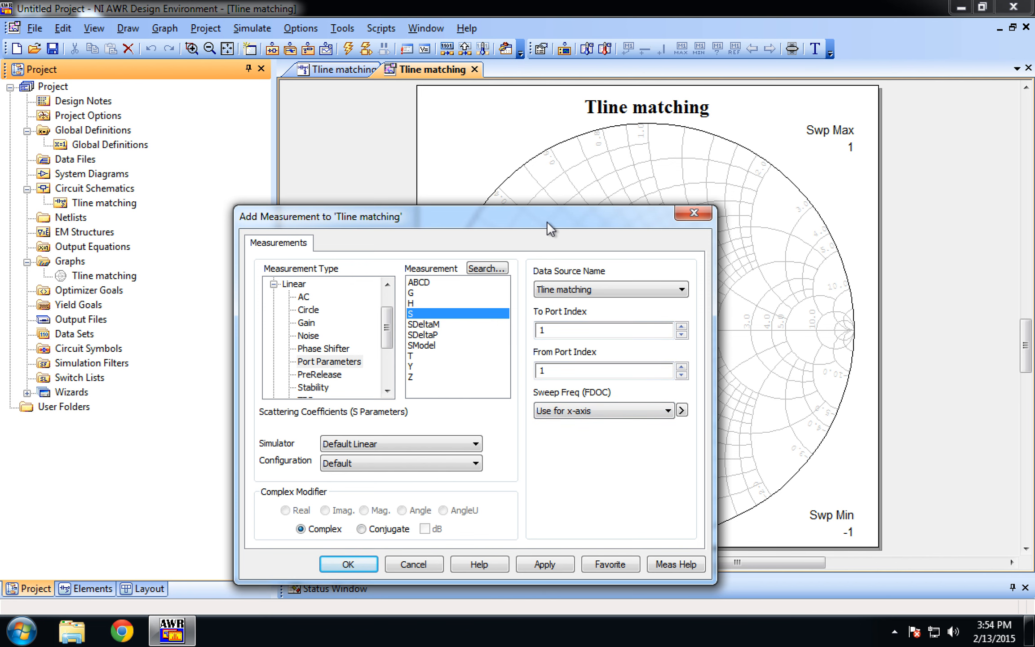
left_click_drag(546, 220, 565, 145)
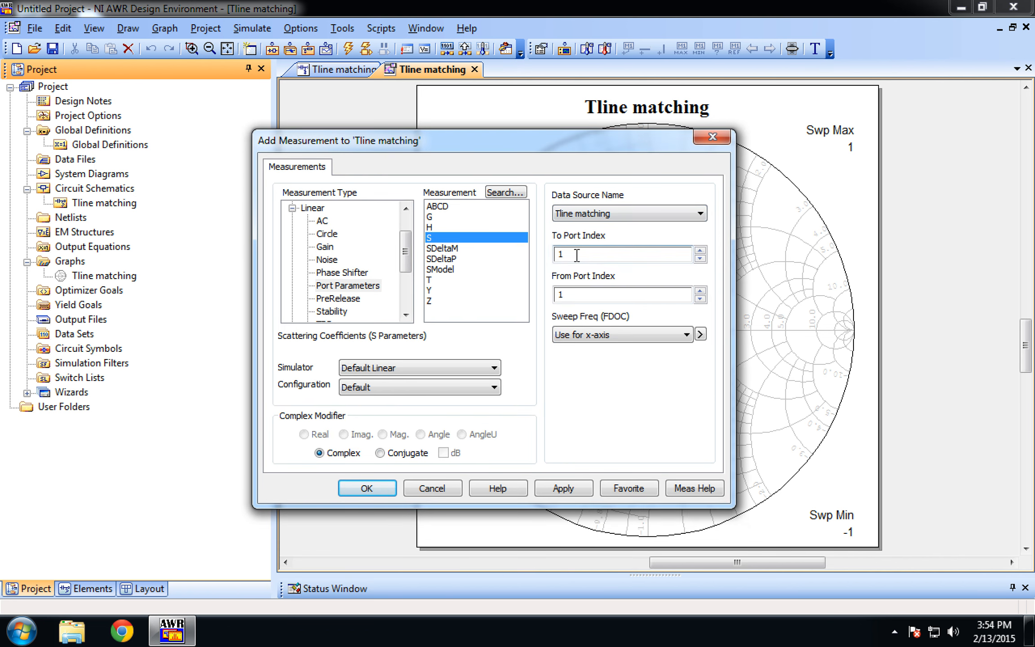
left_click(577, 292)
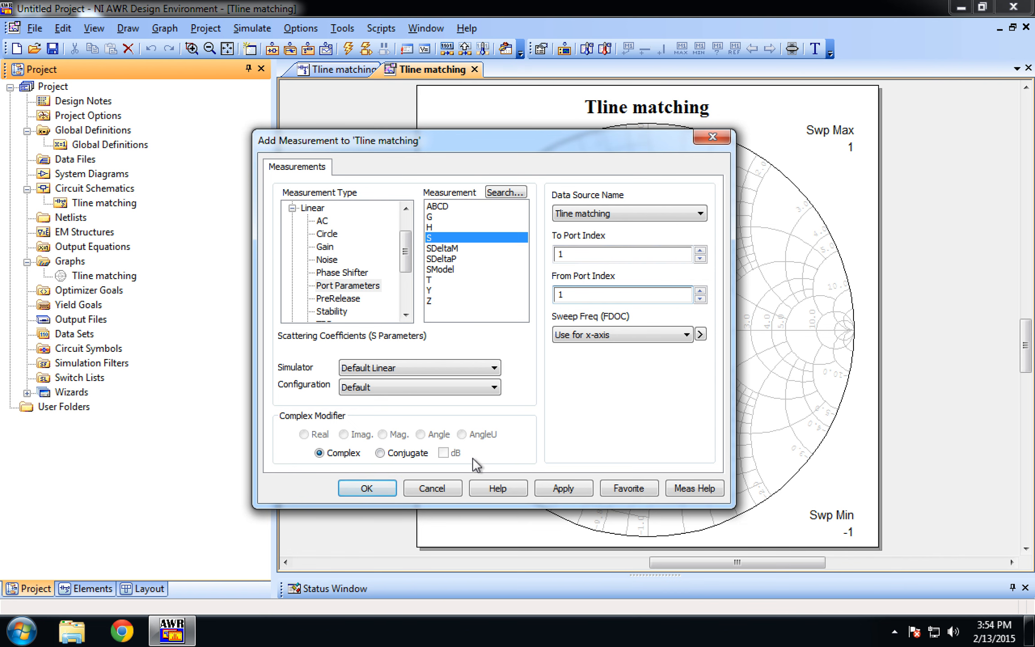
key("ctrl")
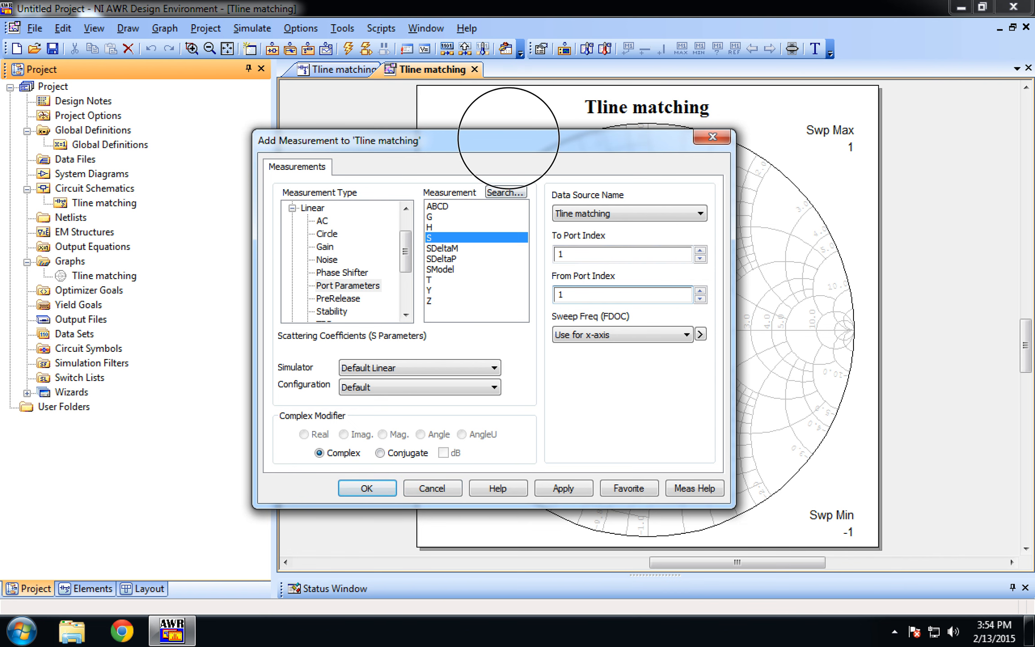
left_click_drag(508, 138, 534, 52)
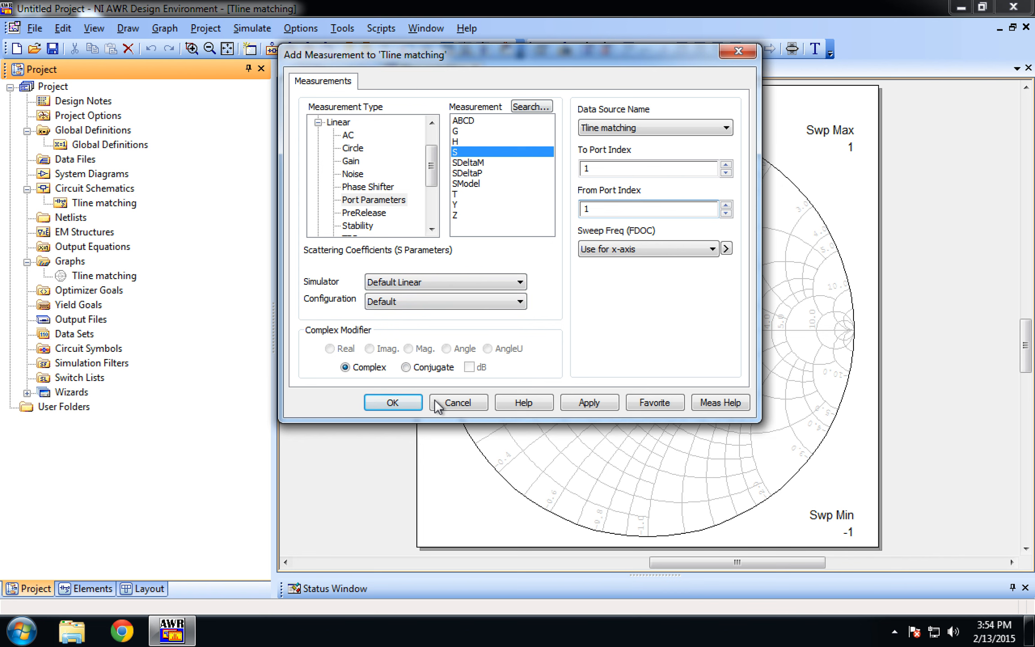
left_click(409, 398)
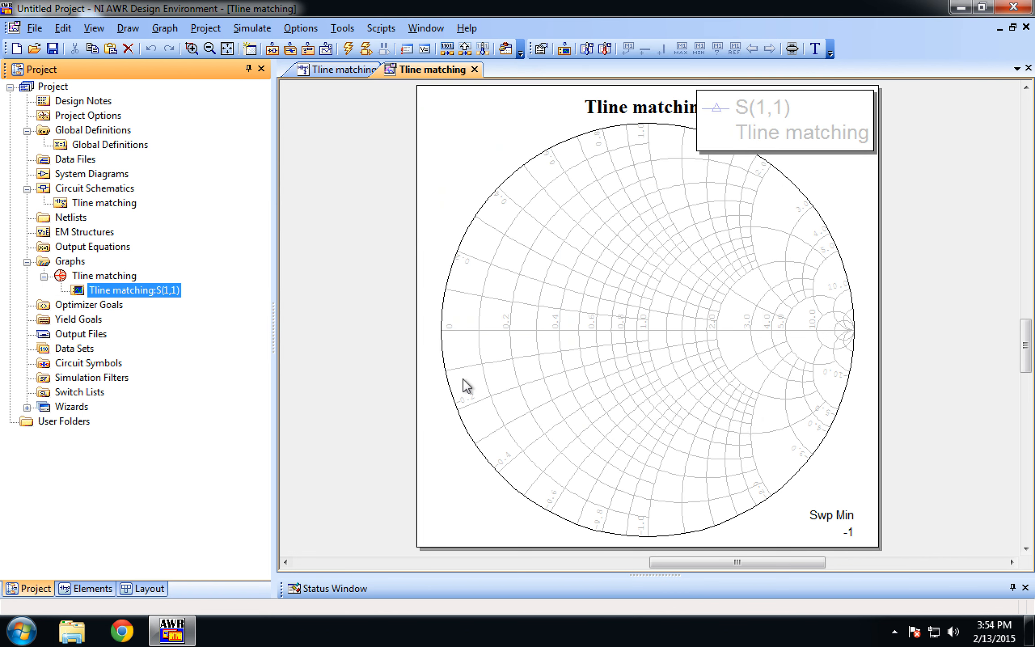
Run the simulation and add a marker to the S(1,1) point on the Smith chart
left_click(350, 53)
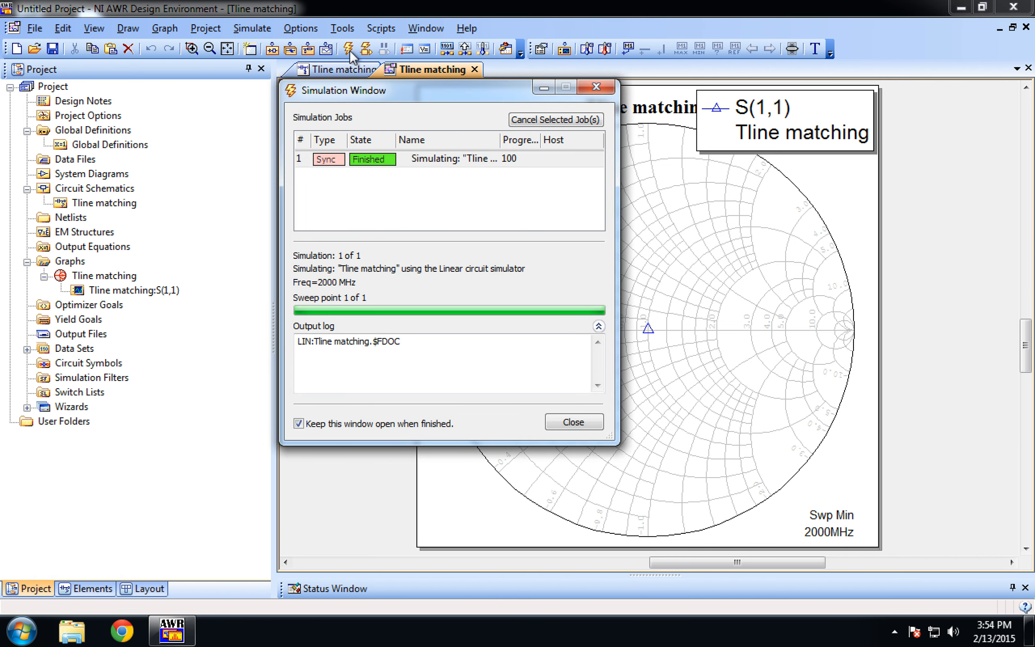
left_click(596, 86)
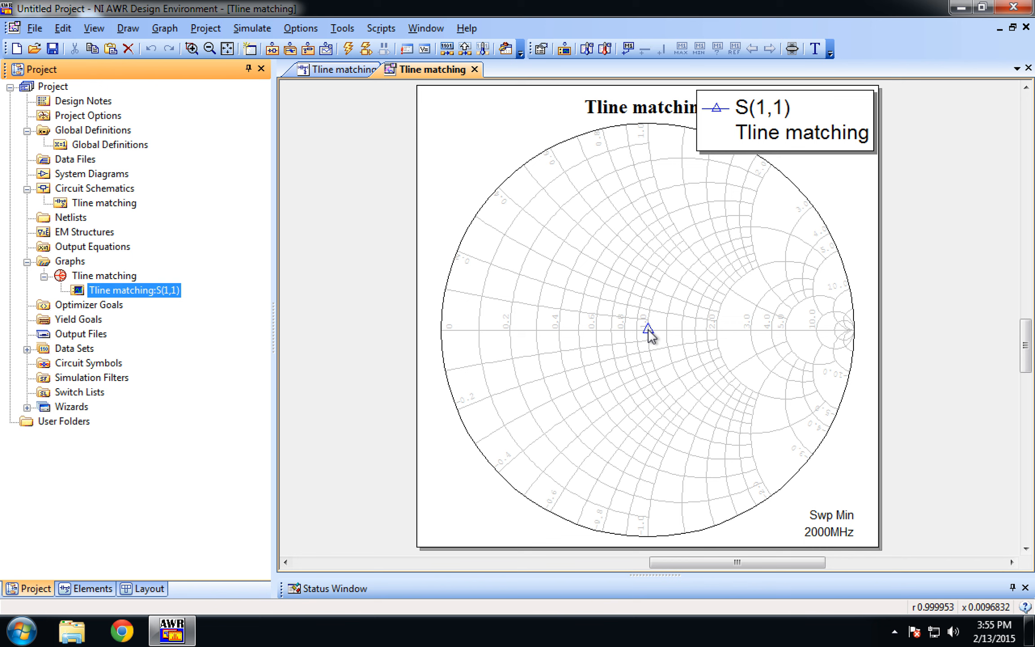
left_click(161, 28)
mouse_move(194, 85)
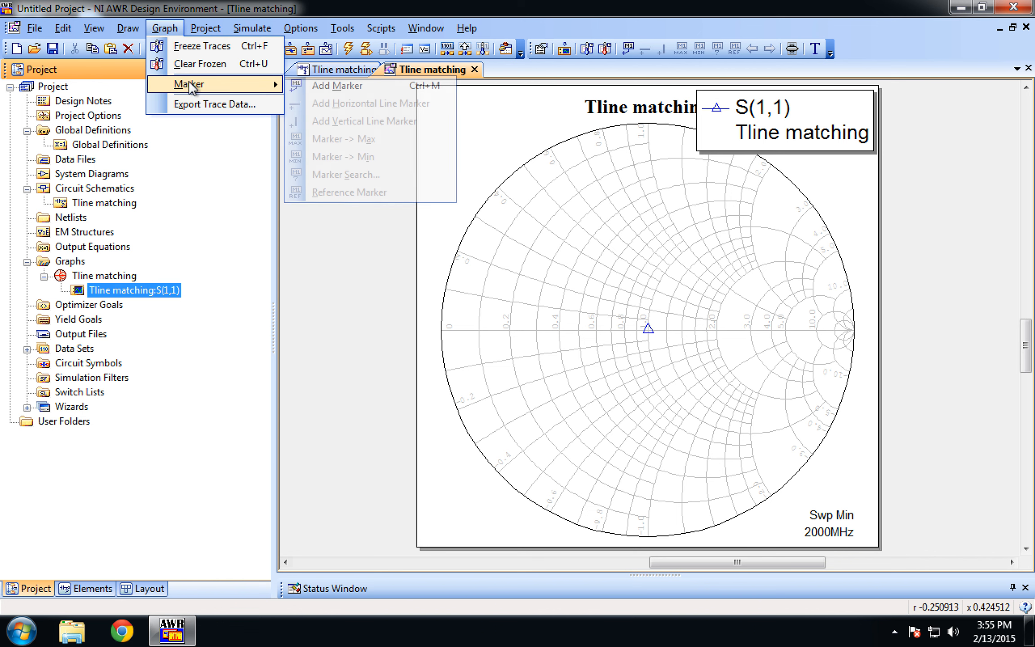
left_click(315, 86)
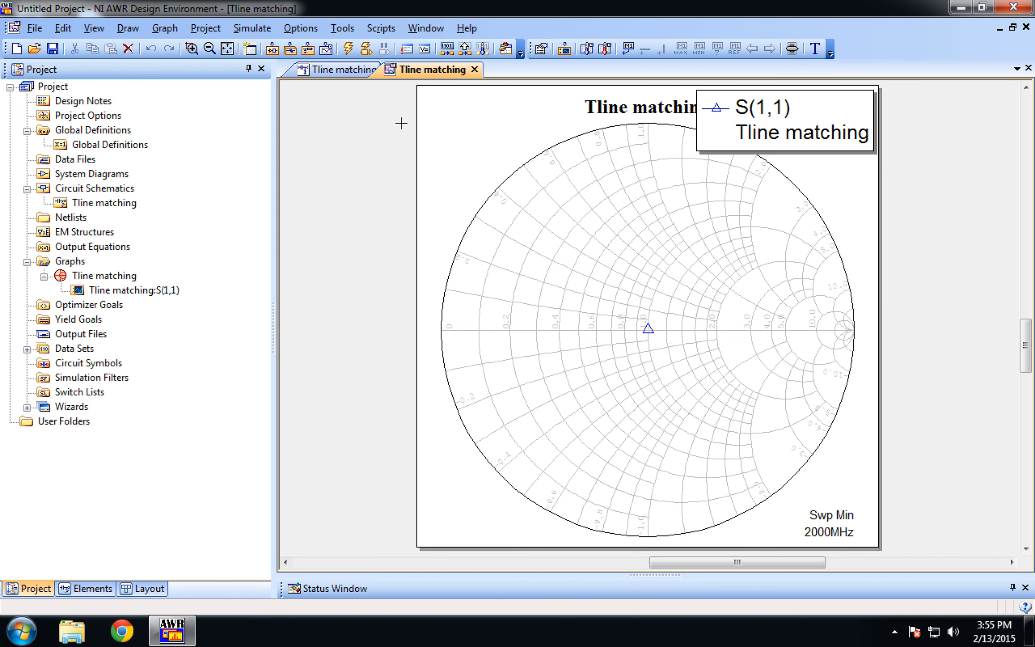
left_click(648, 329)
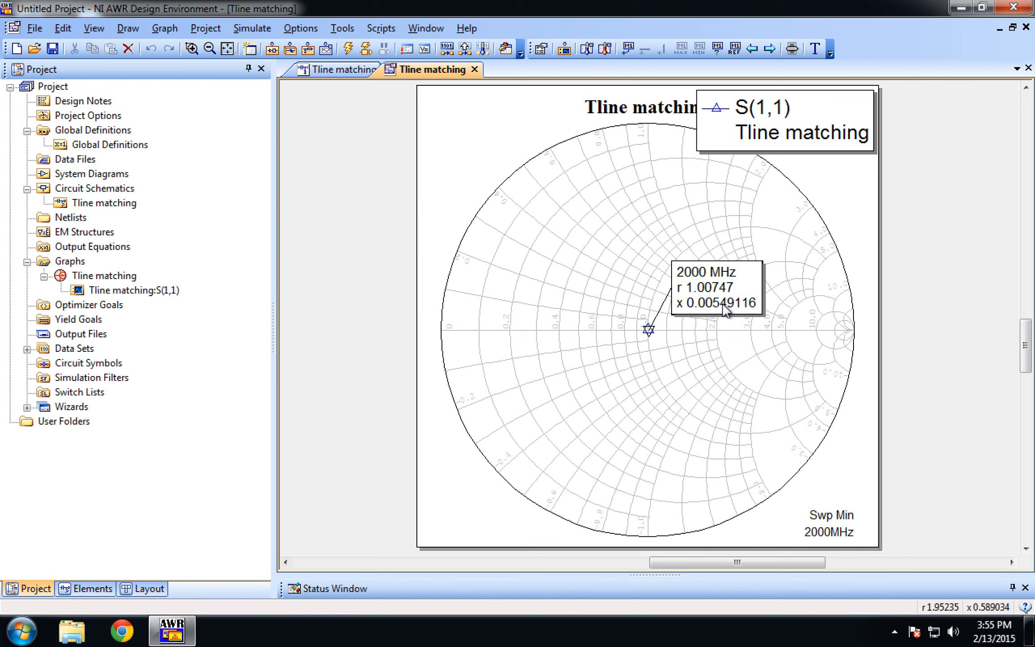
key("ctrl+Left")
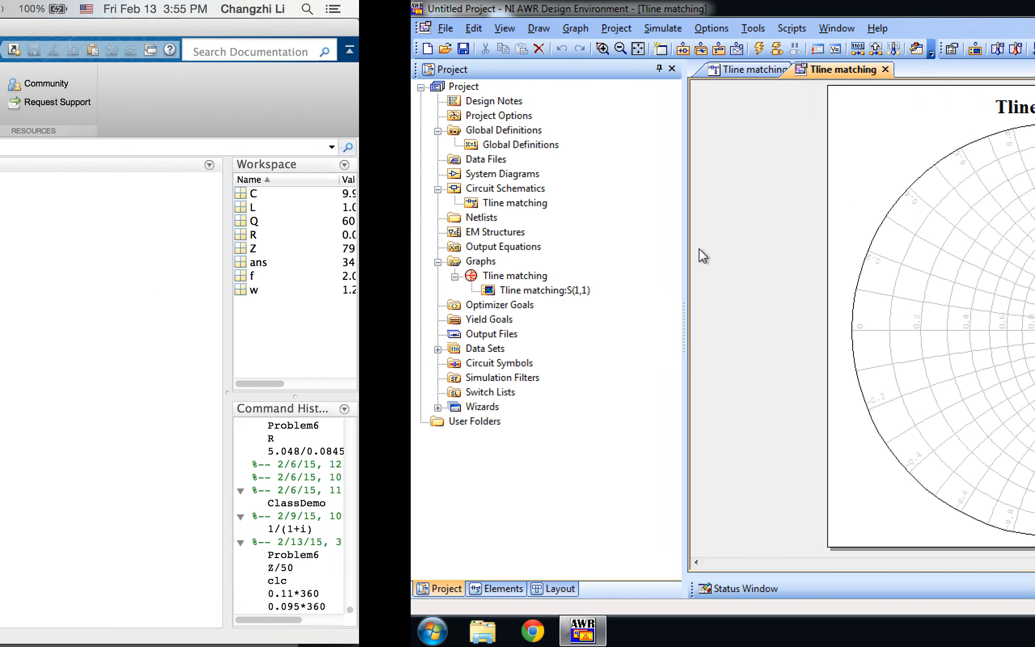
key("ctrl+Right")
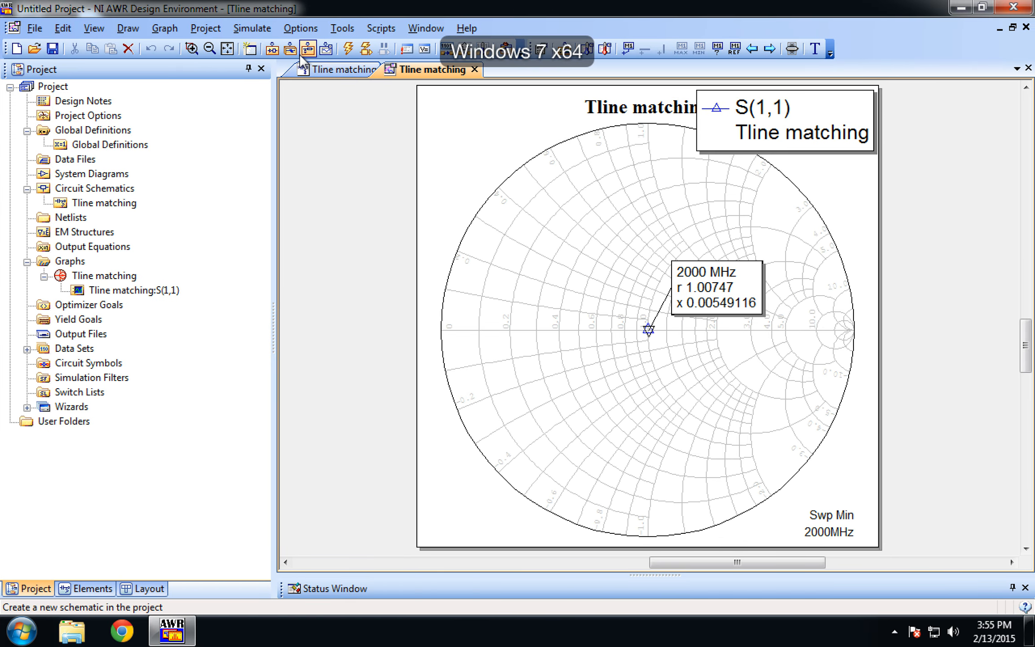
Delete the wires from the port to the junction and from the series line to the load, and wire the port directly to the resistor
left_click(339, 65)
left_click(648, 288)
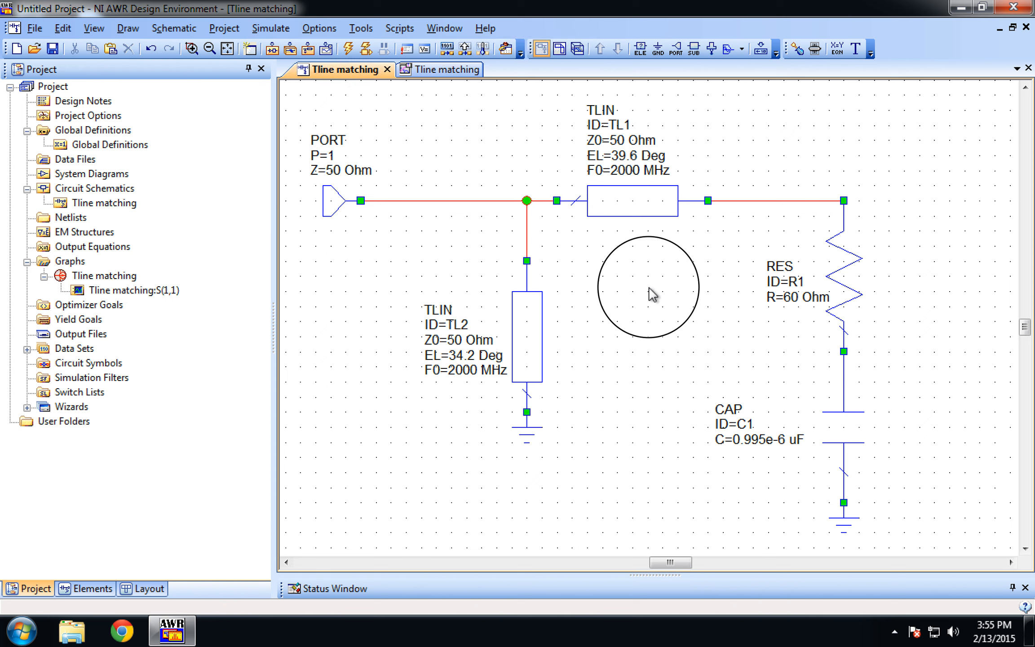
left_click(441, 202)
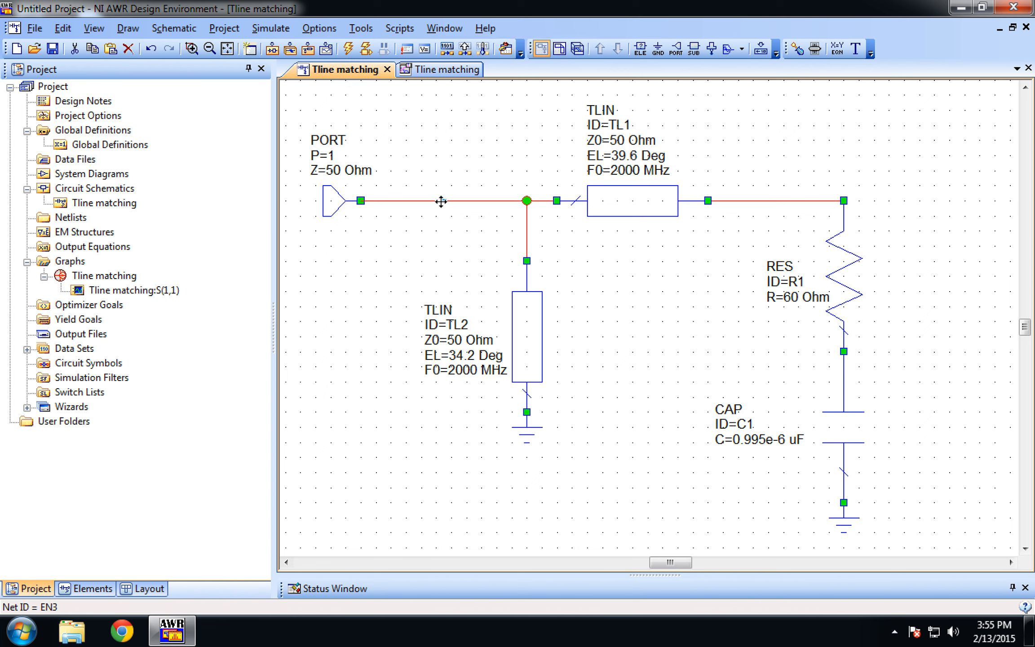
key("Delete")
left_click(773, 200)
key("Delete")
left_click_drag(334, 201, 771, 200)
left_click(798, 201)
left_click(844, 201)
Simulate the directly connected load and compare its Smith chart marker with the normalized load impedance in the Example #5 solution in Preview
left_click(440, 71)
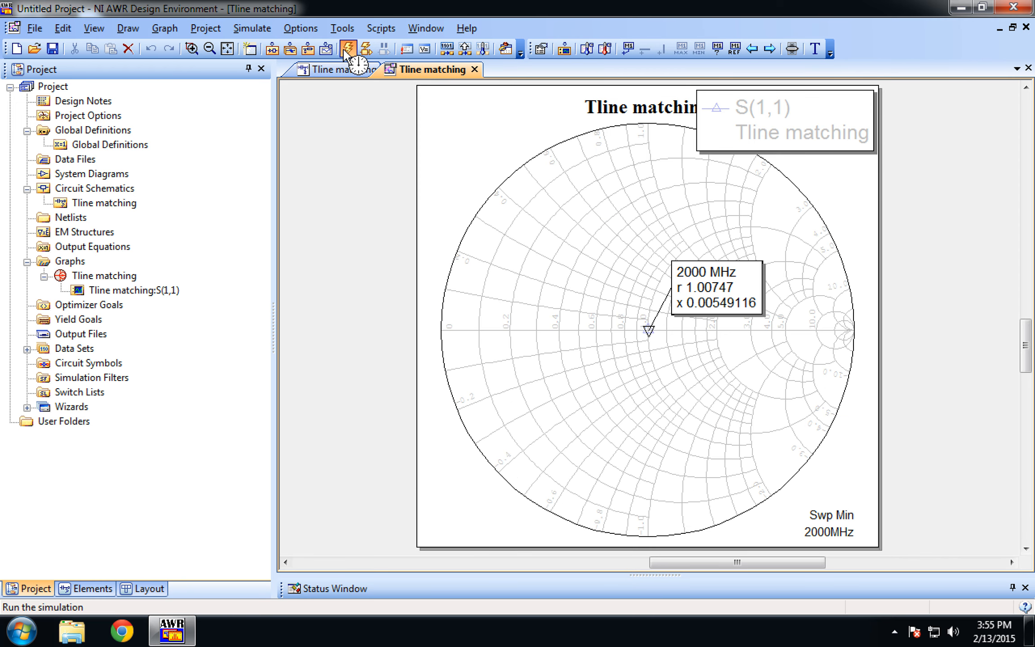
left_click(349, 49)
left_click(596, 87)
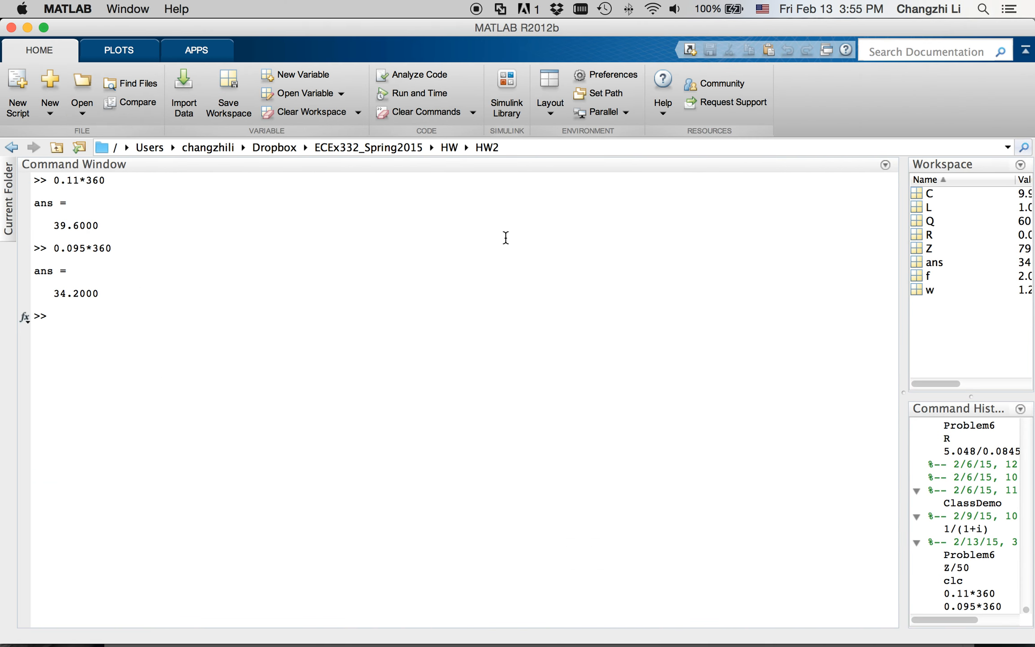
key("super+Tab")
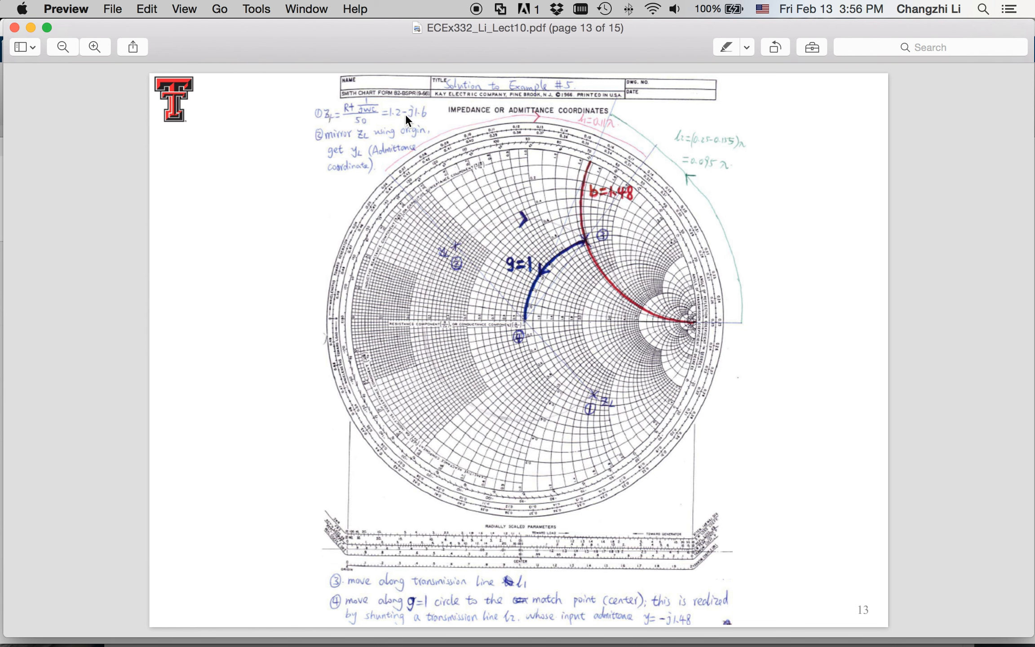
key("Left")
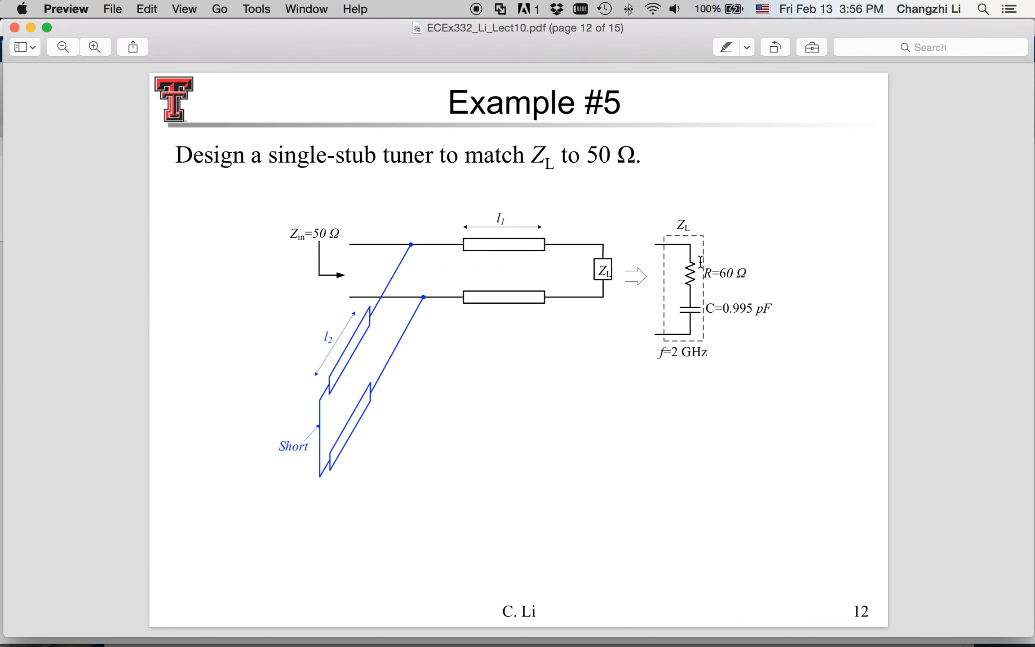
key("Right")
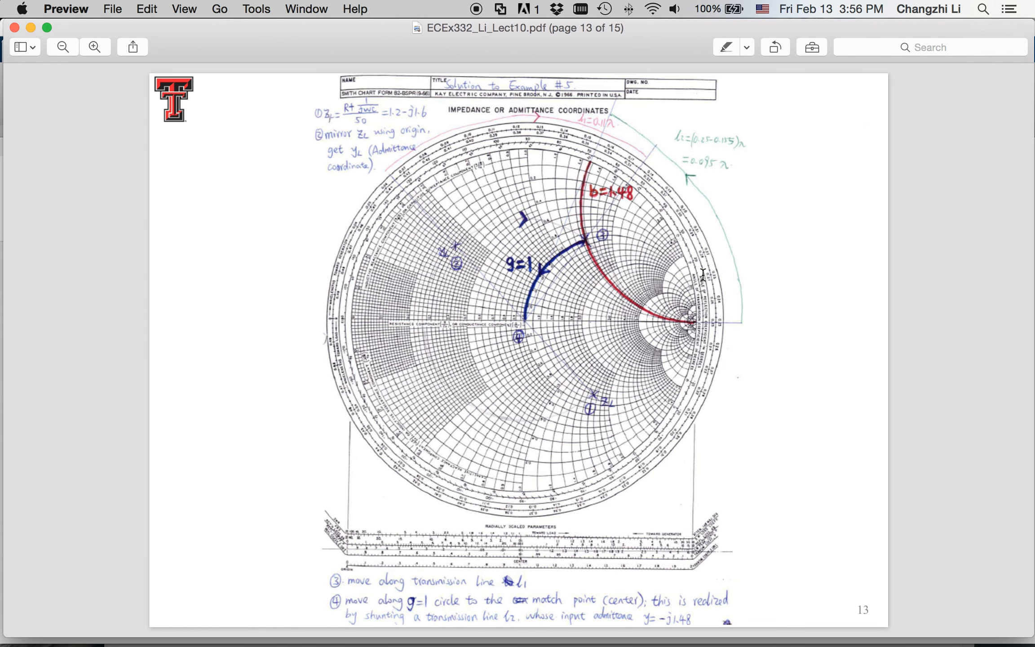
key("super+Tab")
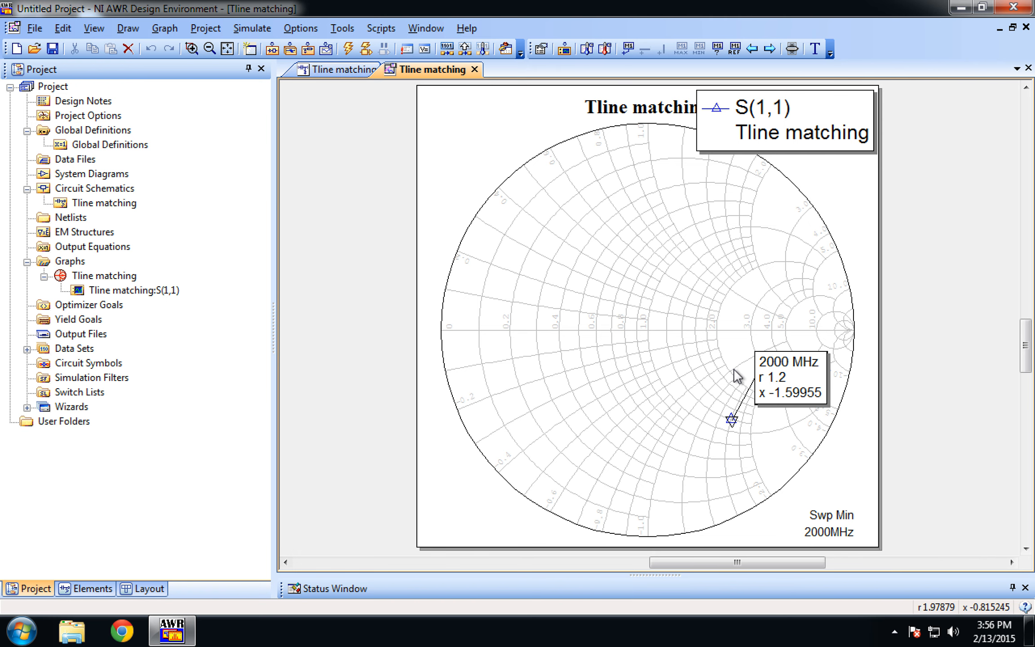
key("ctrl+Left")
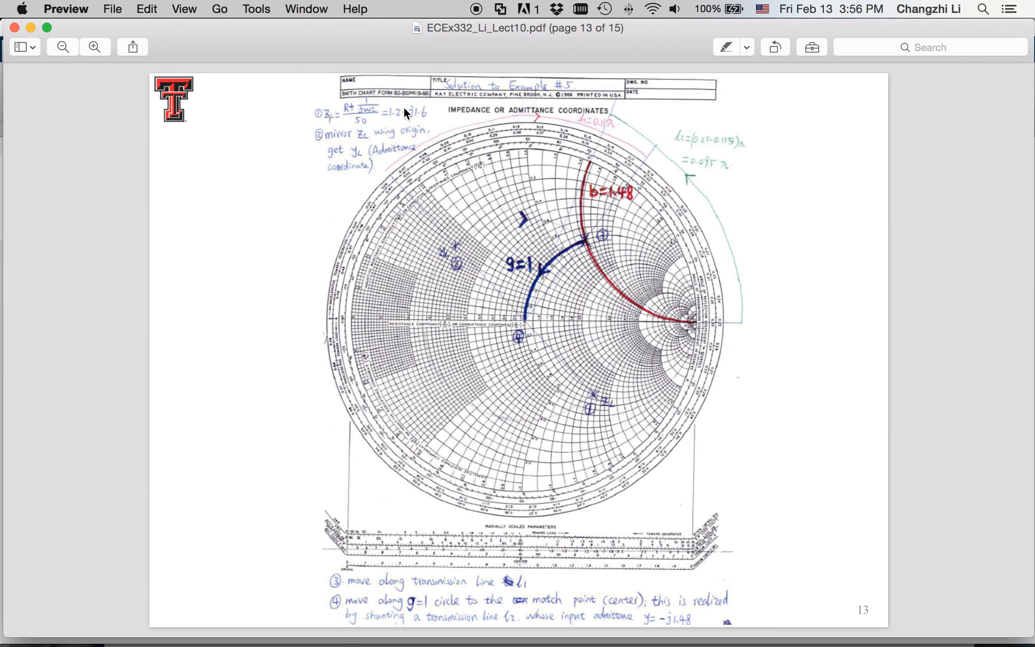
Back in AWR, restore the wiring between port, stub, series line and load, and rerun the simulation to check the Smith chart
key("ctrl+Right")
left_click(344, 70)
left_click(527, 261)
left_click(556, 201)
left_click(363, 201)
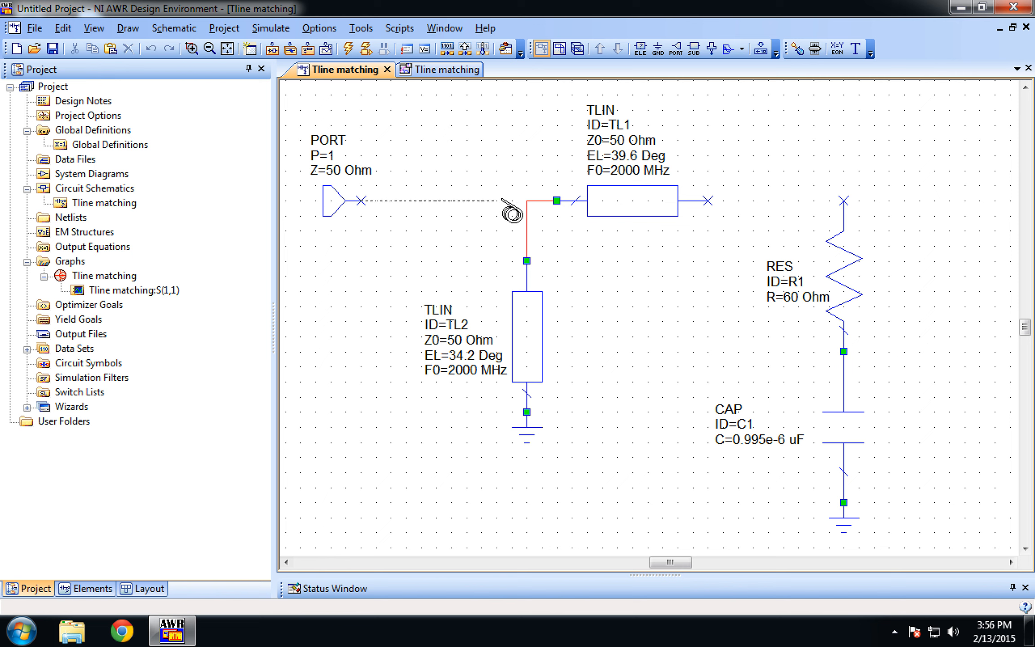
left_click(527, 201)
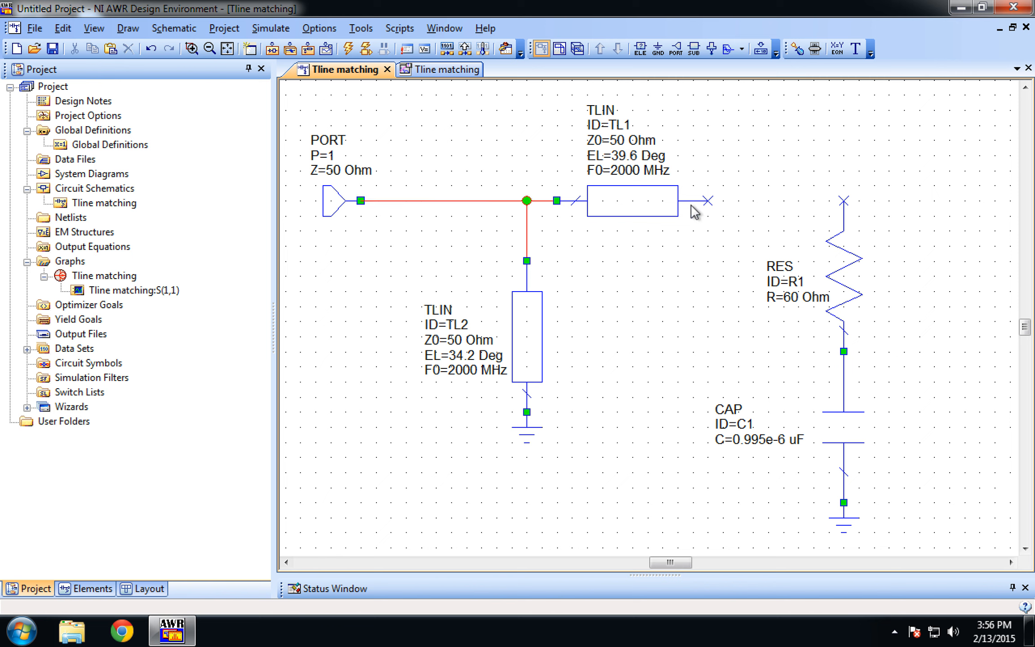
left_click(708, 201)
left_click(844, 201)
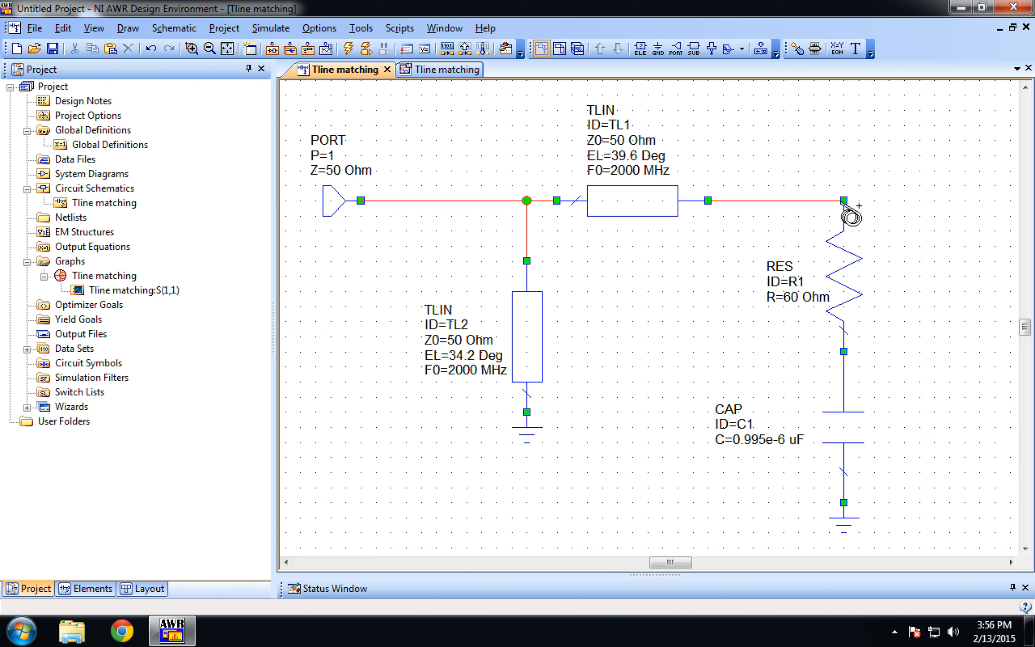
left_click(351, 48)
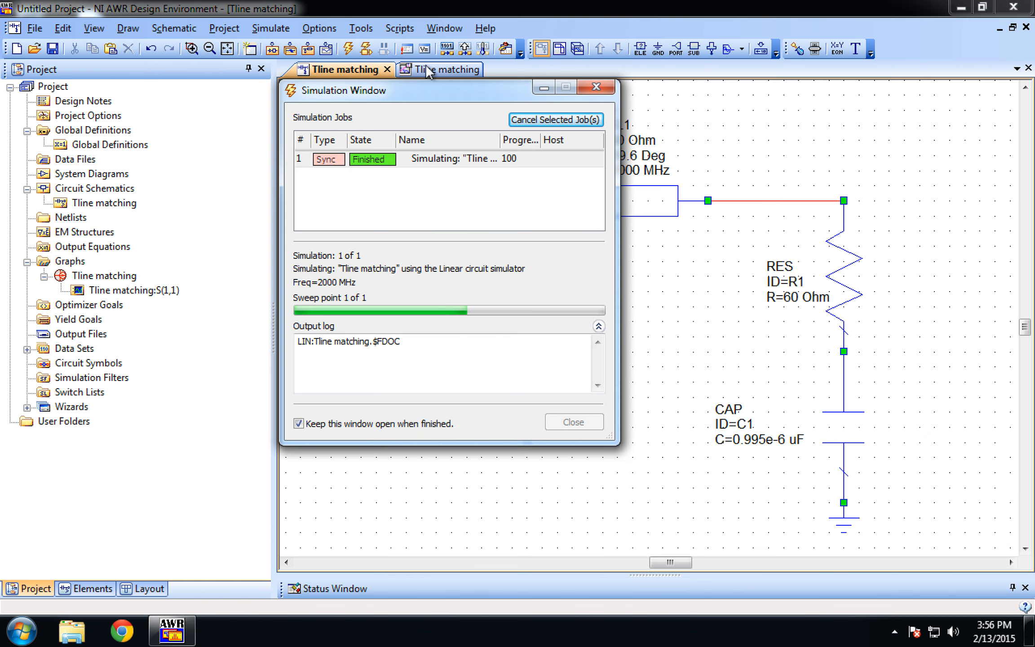
left_click(447, 69)
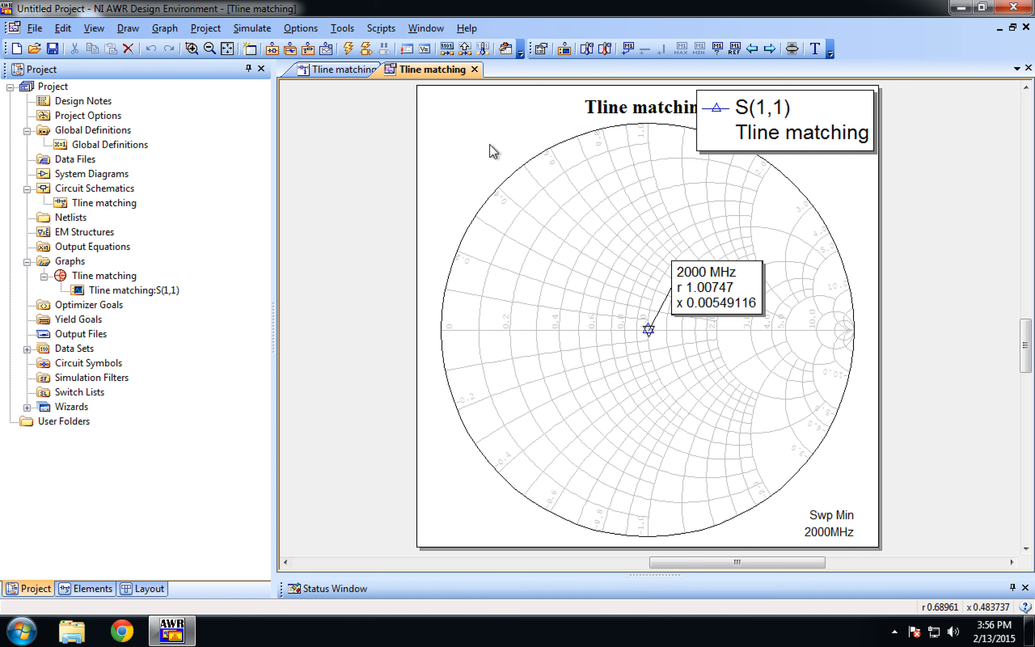
In the Tline matching schematic, make the electrical length of series line TL1 tunable and open the variable tuner
left_click(355, 73)
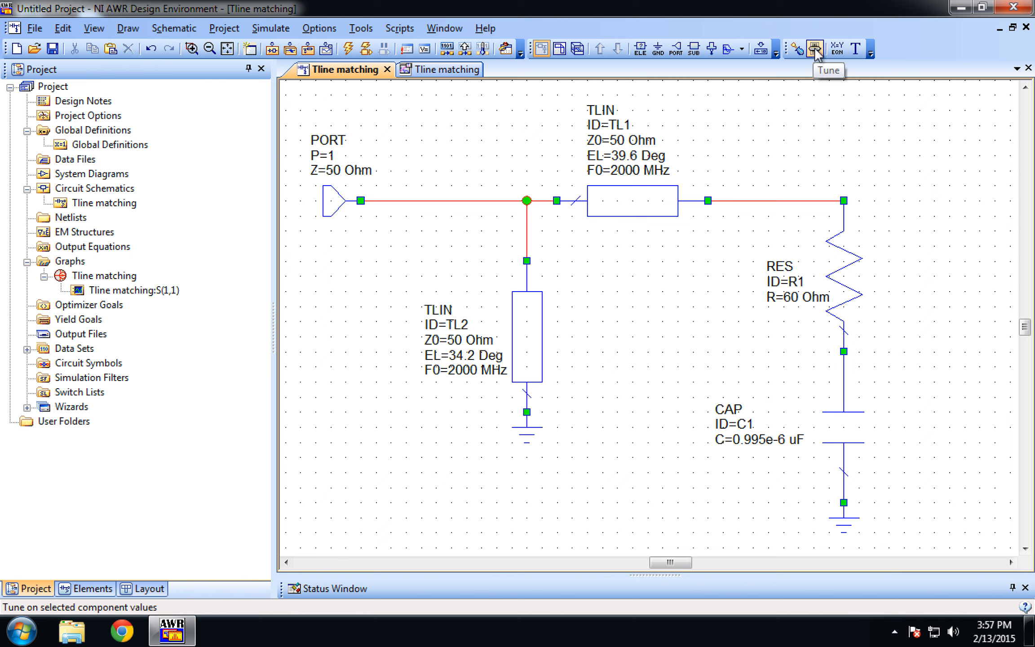
left_click(797, 50)
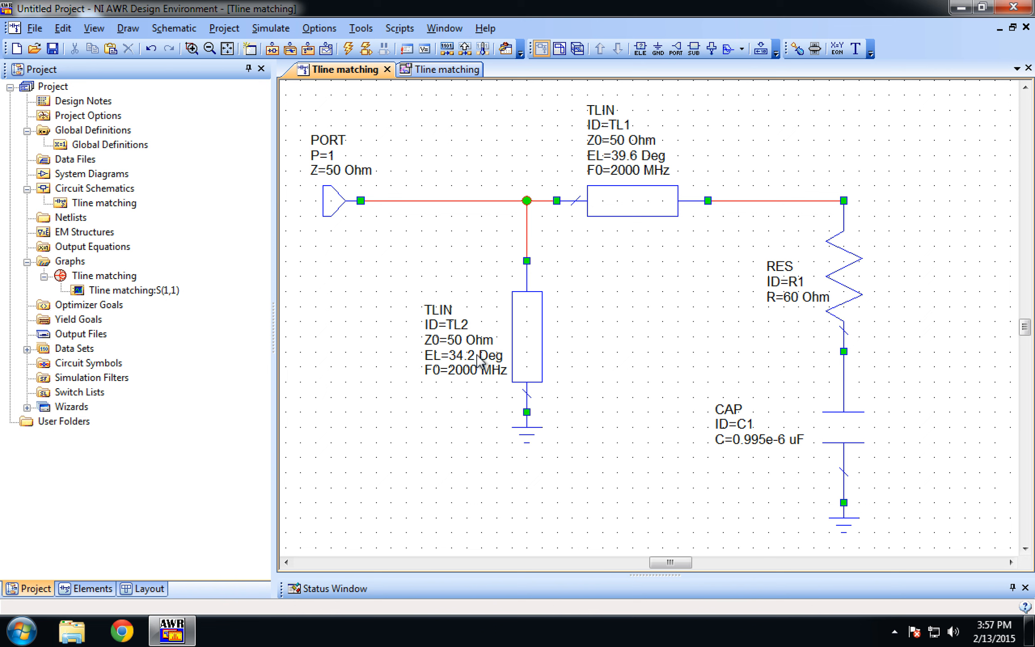
left_click(796, 50)
left_click(619, 155)
left_click(816, 48)
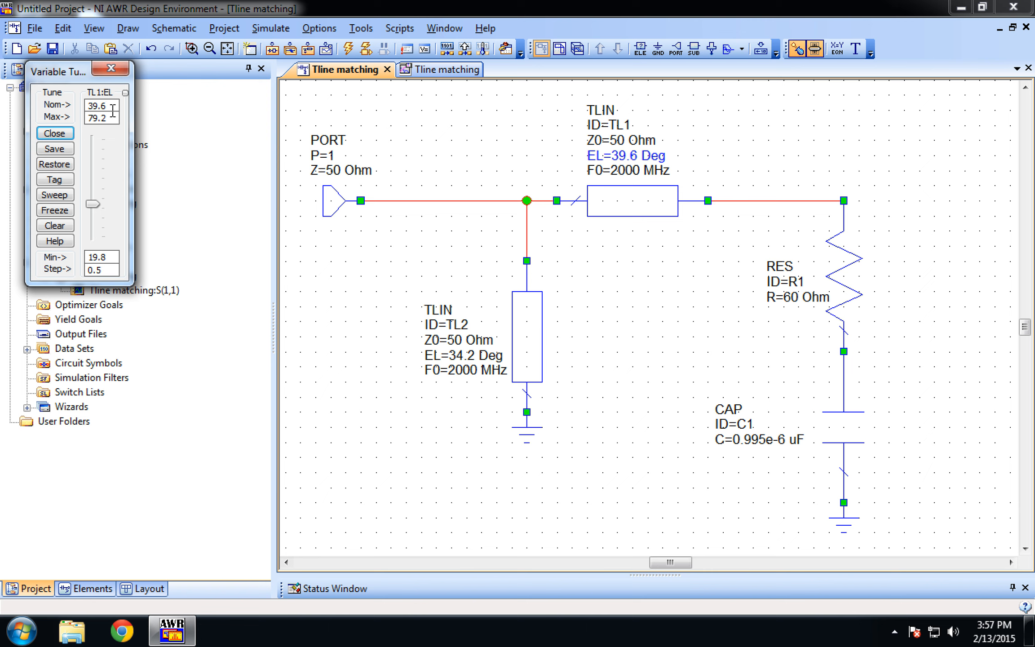
Set the tuning range of TL1's electrical length to a minimum of 10 and a maximum of 100 degrees
left_click(113, 259)
key("BackSpace")
key("BackSpace")
key("BackSpace")
key("BackSpace")
type("10")
left_click(113, 118)
left_click(115, 117)
key("BackSpace")
key("BackSpace")
key("BackSpace")
key("BackSpace")
type("100")
key("Return")
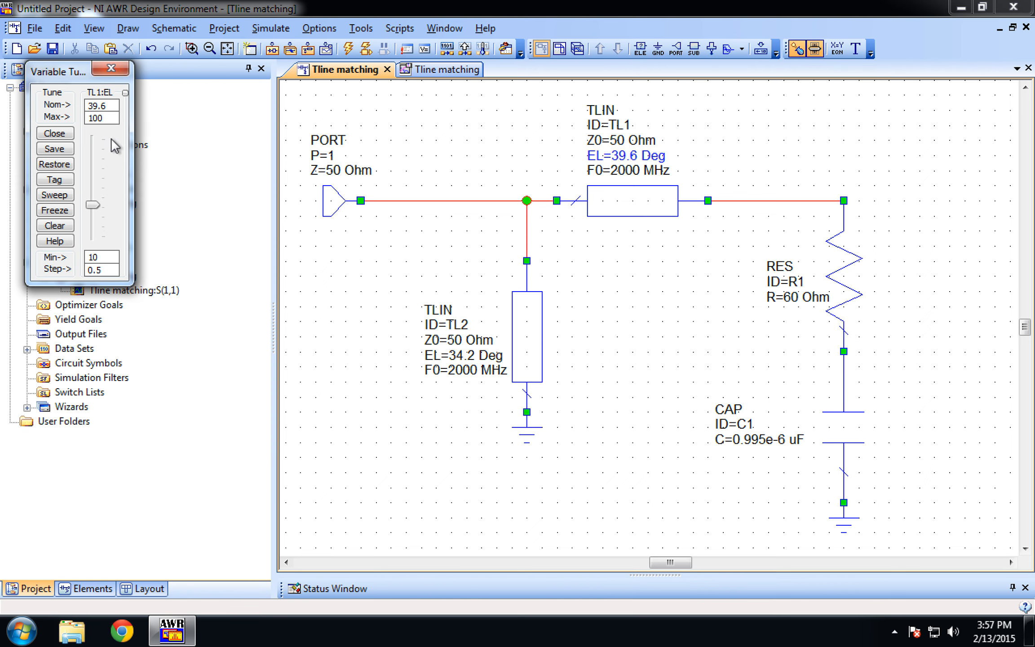
Tune TL1's electrical length to 58.1 degrees with the Smith chart in view, and return to the schematic
left_click(451, 71)
mouse_move(92, 205)
left_mouse_down()
mouse_move(104, 159)
mouse_move(102, 196)
mouse_move(103, 160)
mouse_move(103, 180)
left_mouse_up()
left_click(348, 70)
Make the electrical length of stub TL2 tunable with a range of 10 to 100 degrees, and bring up the Smith chart
left_click(797, 49)
left_click(463, 355)
left_click_drag(137, 118, 163, 118)
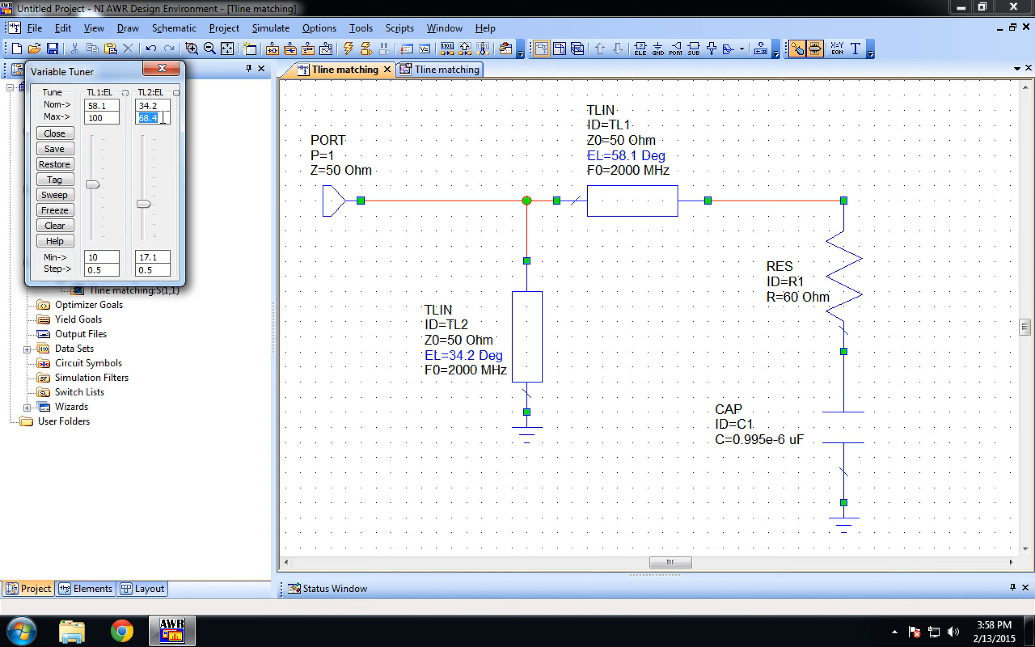
type("100")
double_click(159, 256)
type("10")
left_click(479, 70)
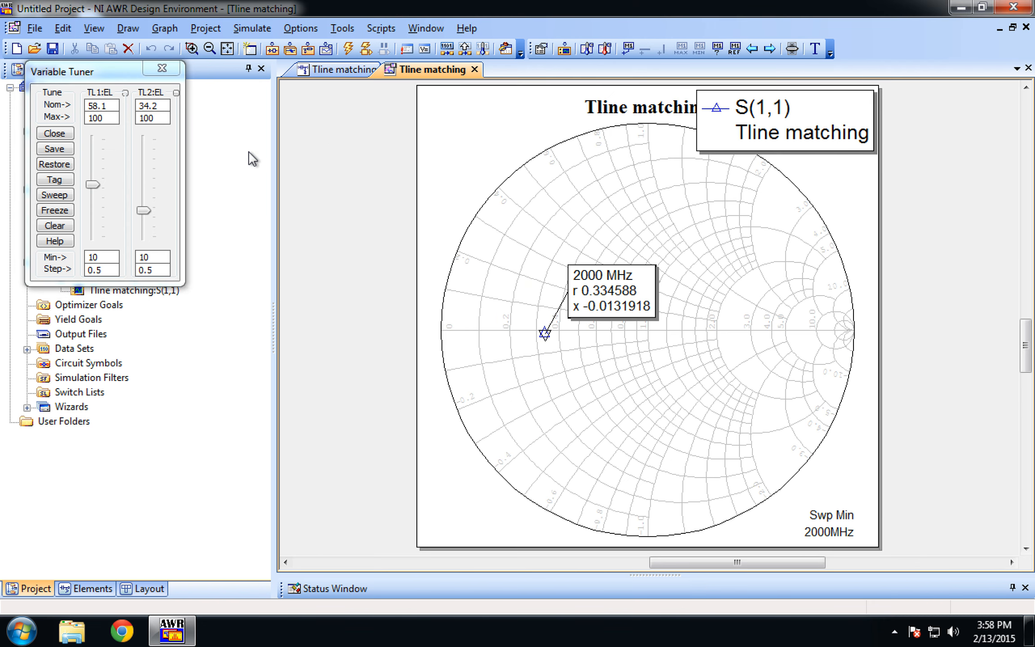